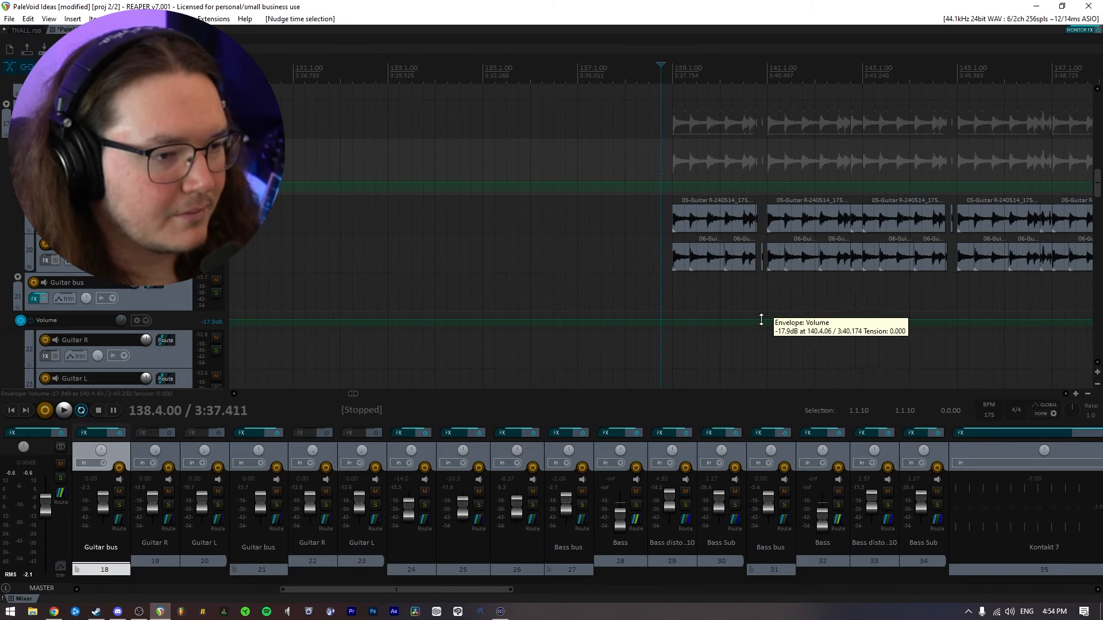
# Play the full mix from measure 138.4 through the guitar section and stop playback.
pyautogui.press('space')
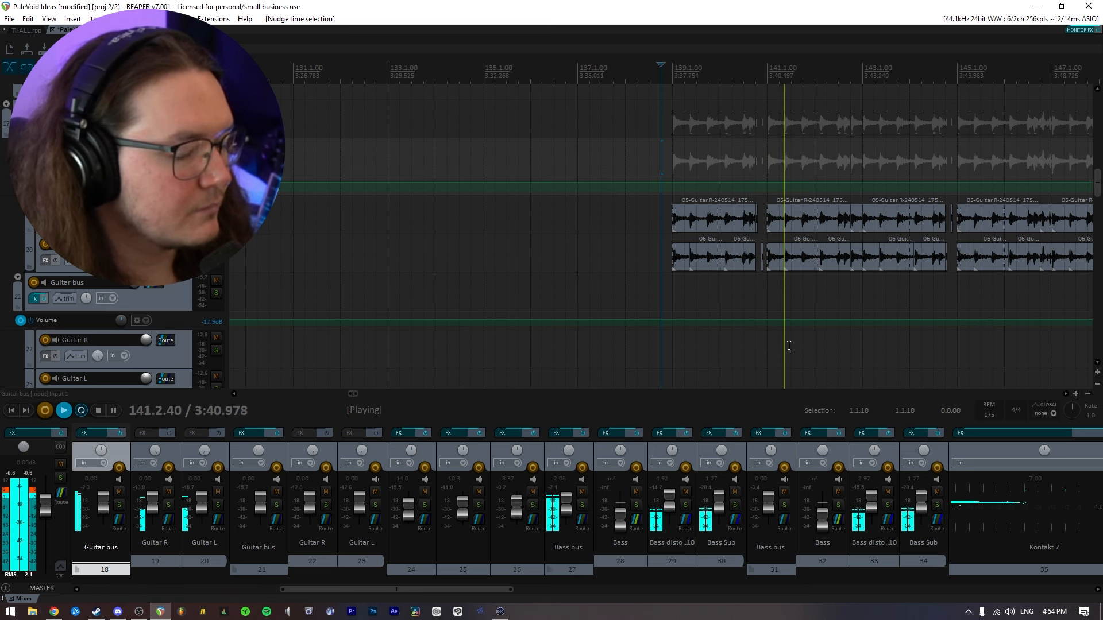
pyautogui.scroll(-3, 791, 351)
pyautogui.scroll(3, 791, 351)
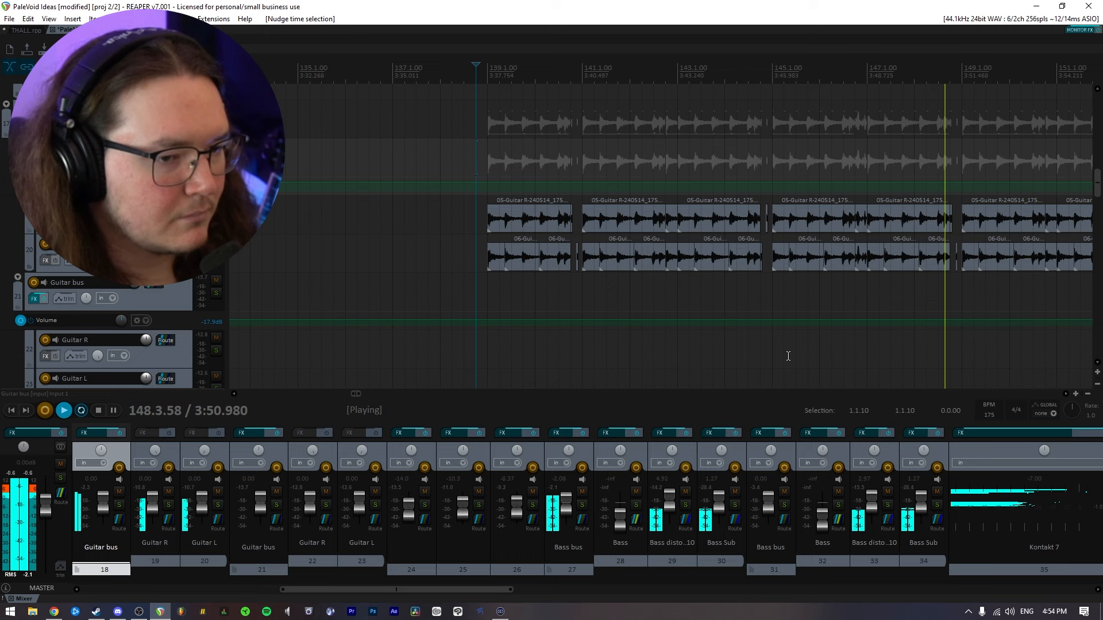
pyautogui.press('space')
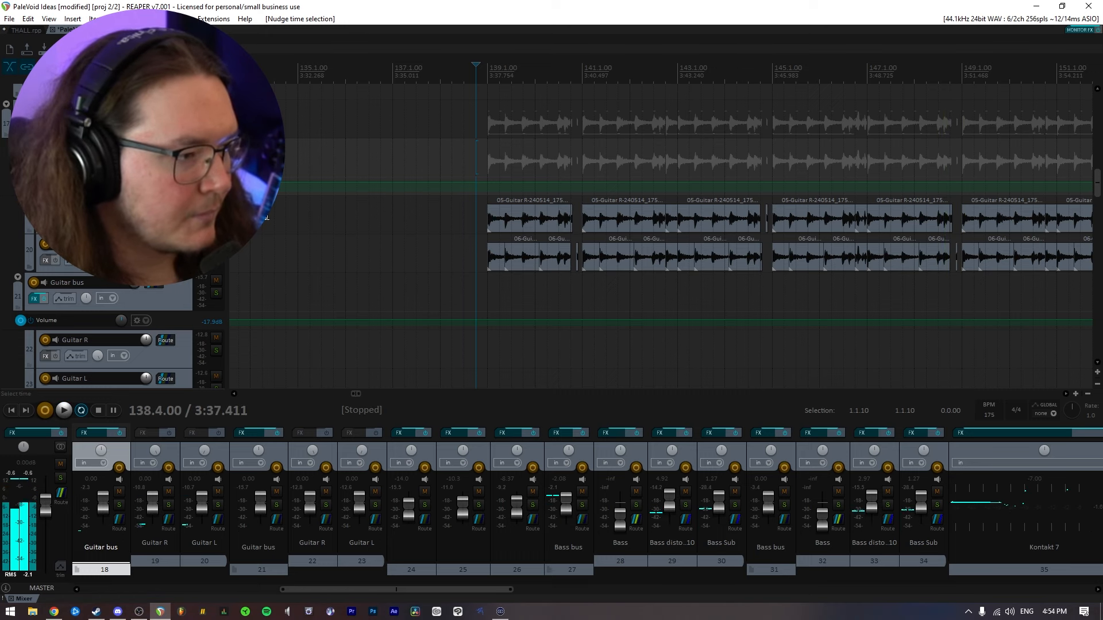
# Solo the Guitar bus track and play back its guitars on their own.
pyautogui.press('F6')
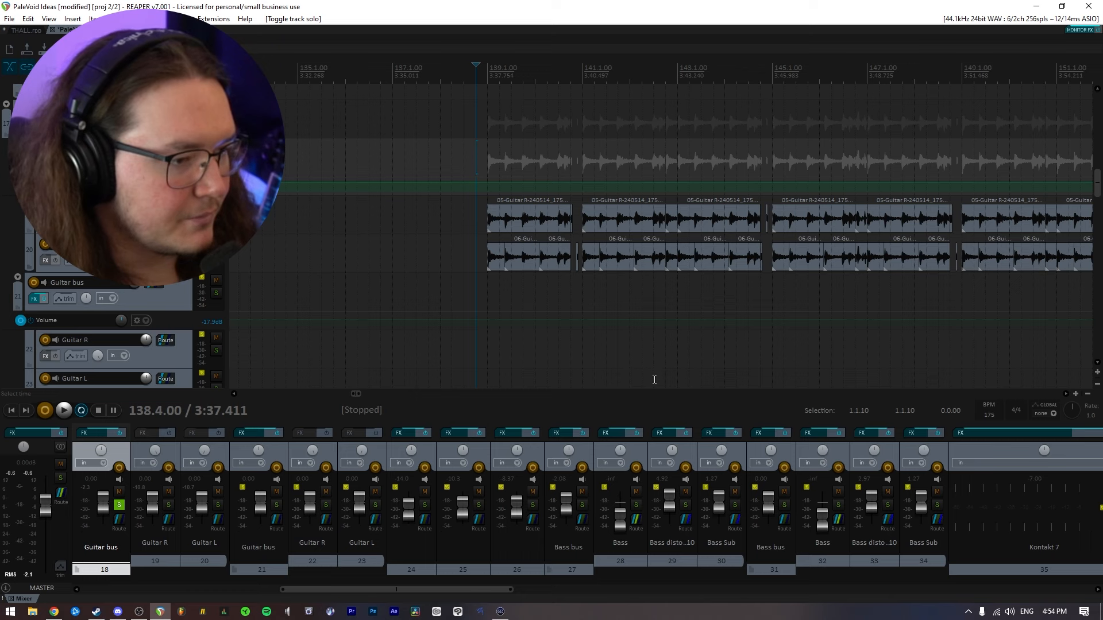
pyautogui.press('space')
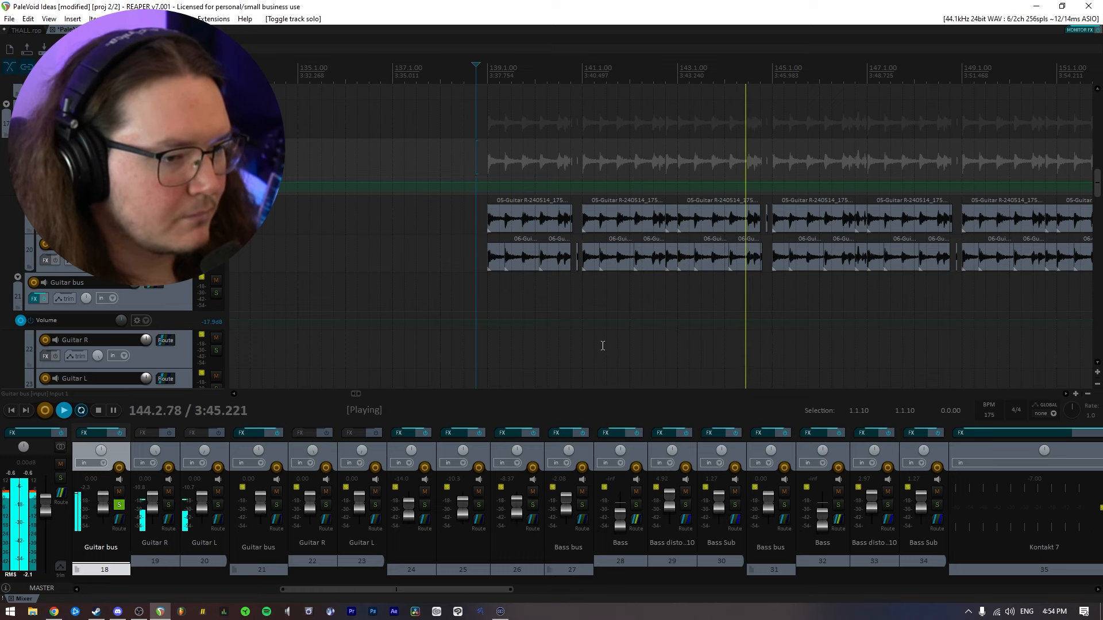
pyautogui.press('space')
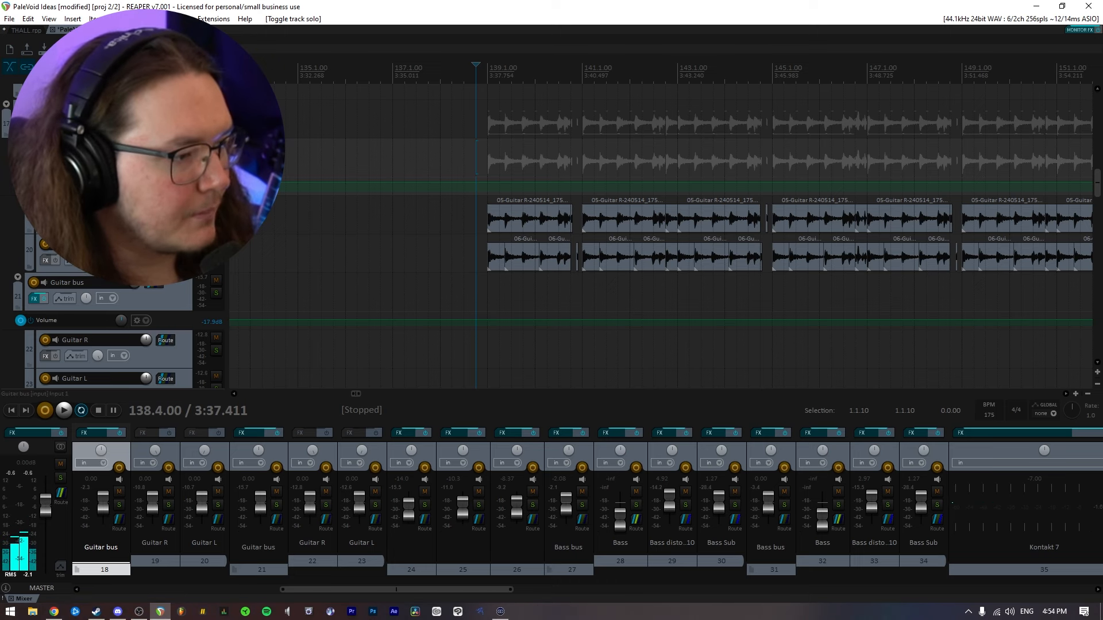
pyautogui.click(216, 159)
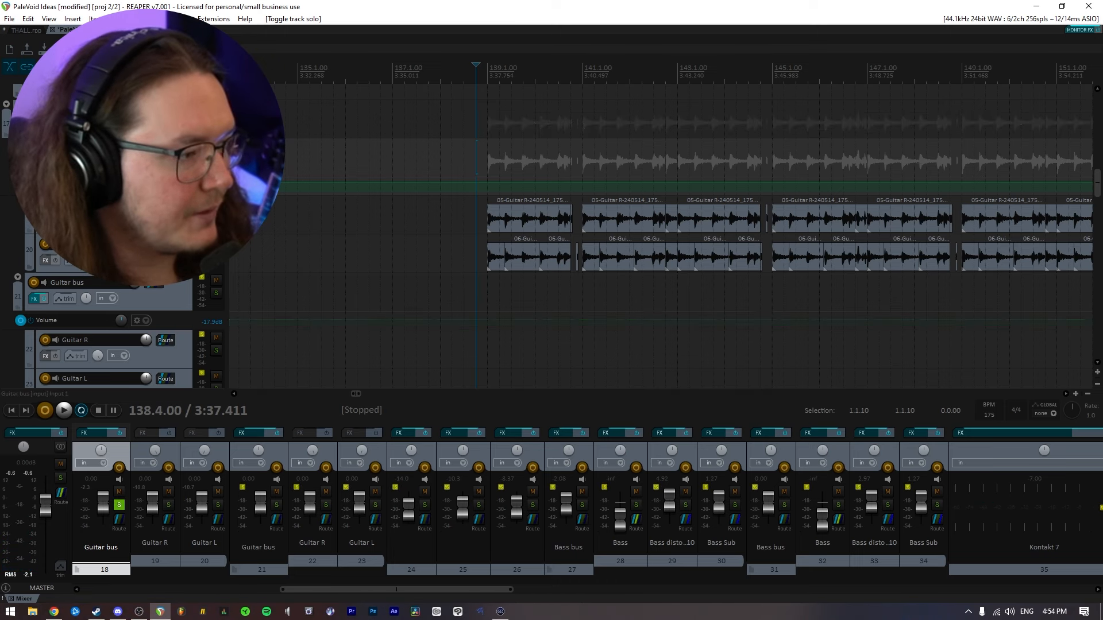
# Open the Guitar bus effects chain, bypass the existing container and add a new empty container.
pyautogui.press('f')
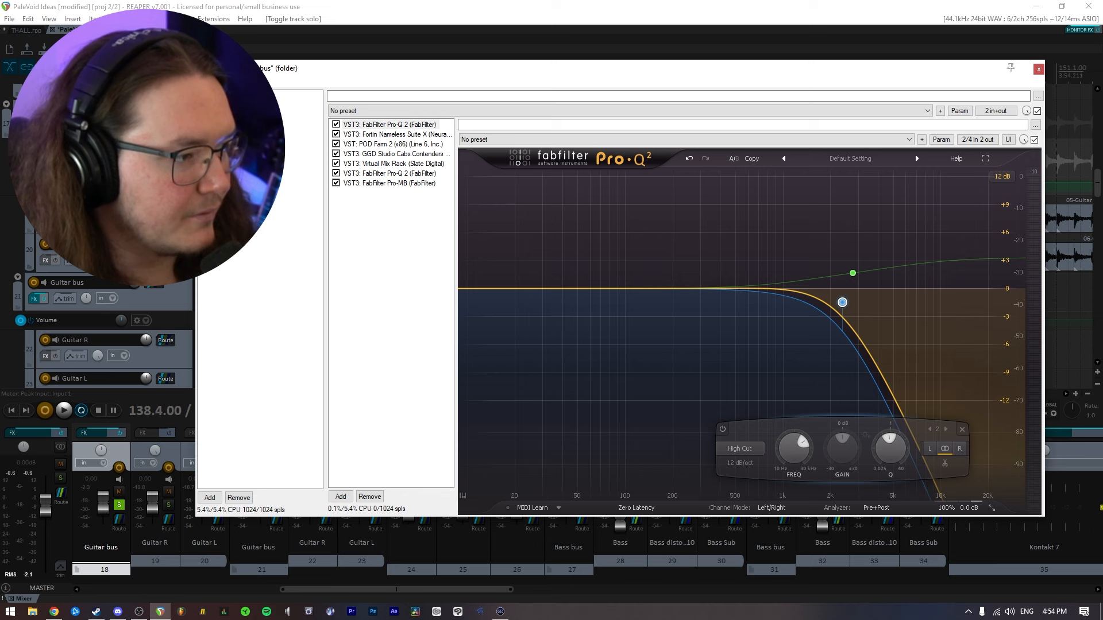
pyautogui.click(205, 96)
pyautogui.rightClick(224, 232)
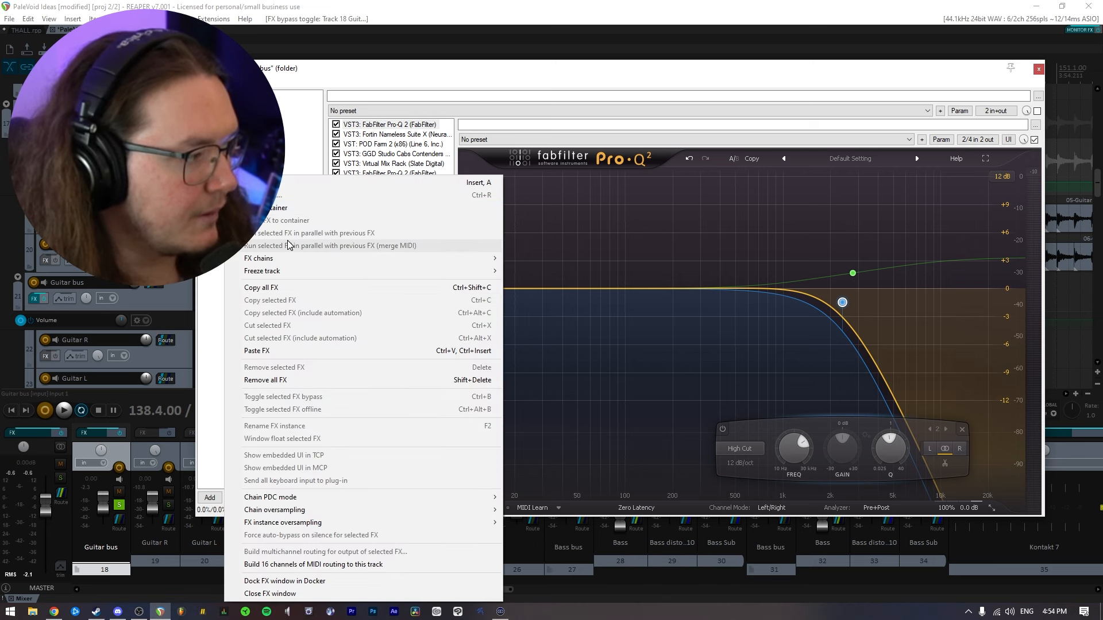
pyautogui.click(296, 209)
pyautogui.moveTo(506, 73); pyautogui.dragTo(770, 132)
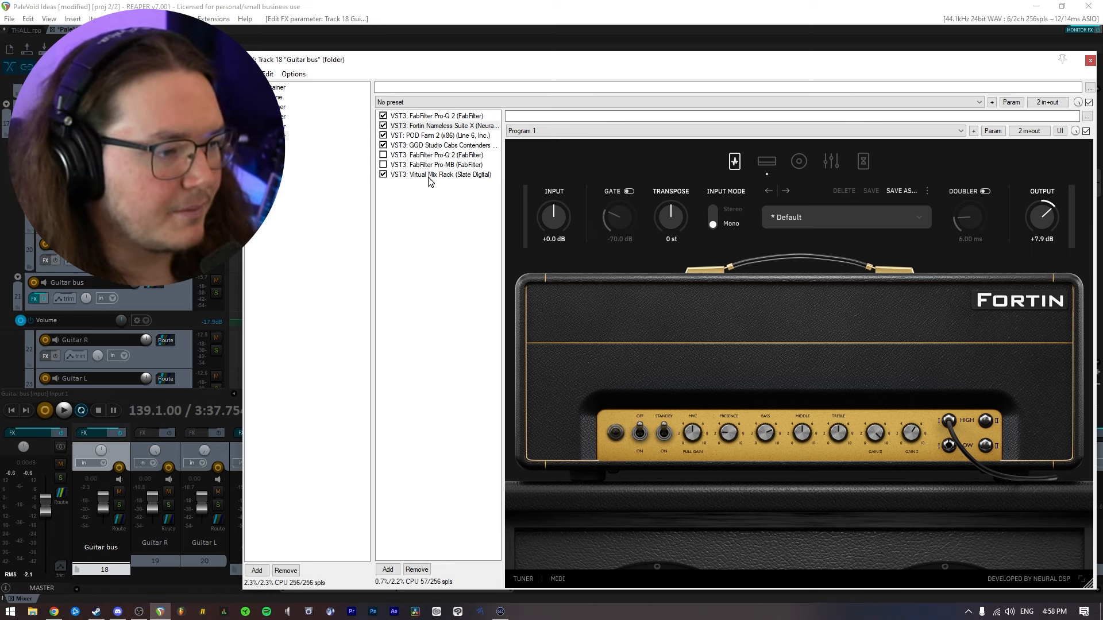
# Set the input mode of the Fortin Nameless Suite X in the new container to Stereo.
pyautogui.click(441, 116)
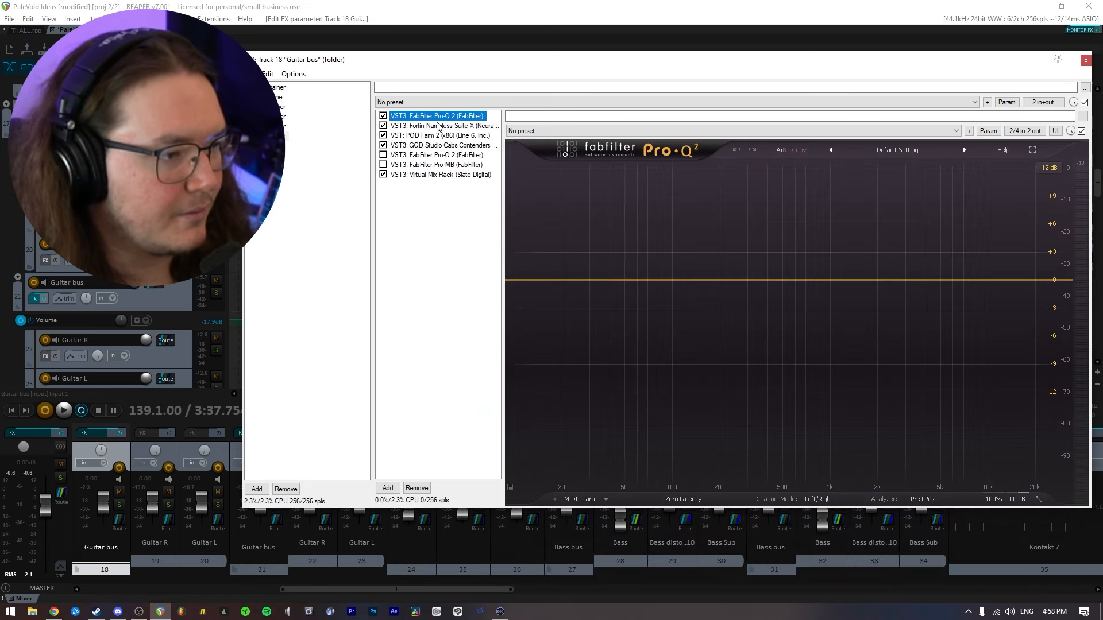
pyautogui.click(436, 127)
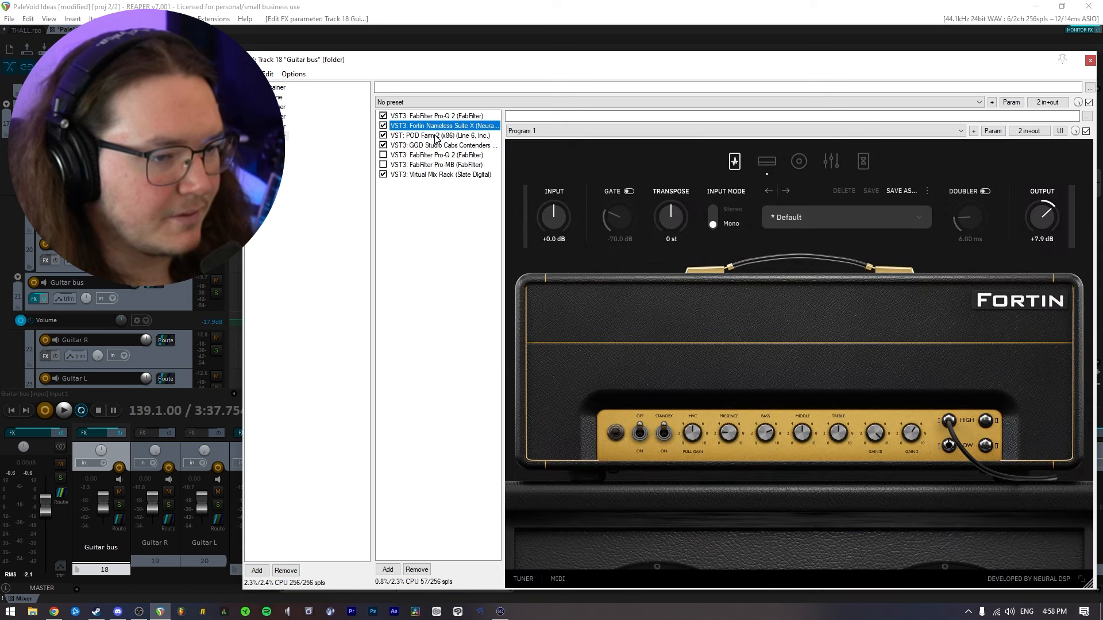
pyautogui.click(712, 214)
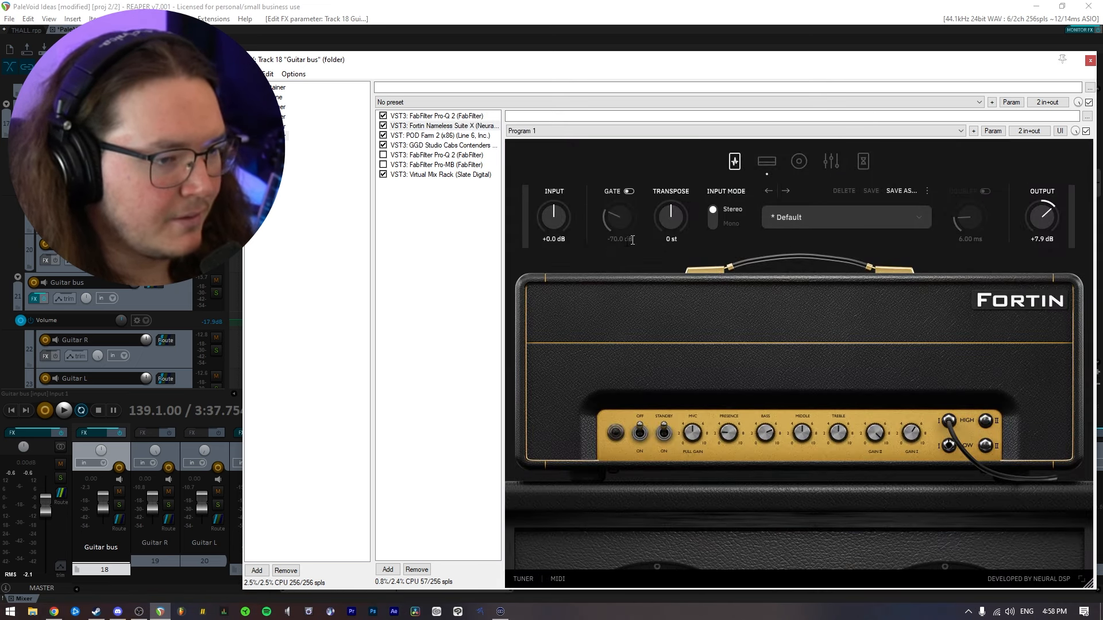
# Review the POD Farm 2, GGD Studio Cabs Contenders, second Pro-Q 2, Pro-MB and Virtual Mix Rack plugins in the container.
pyautogui.doubleClick(417, 137)
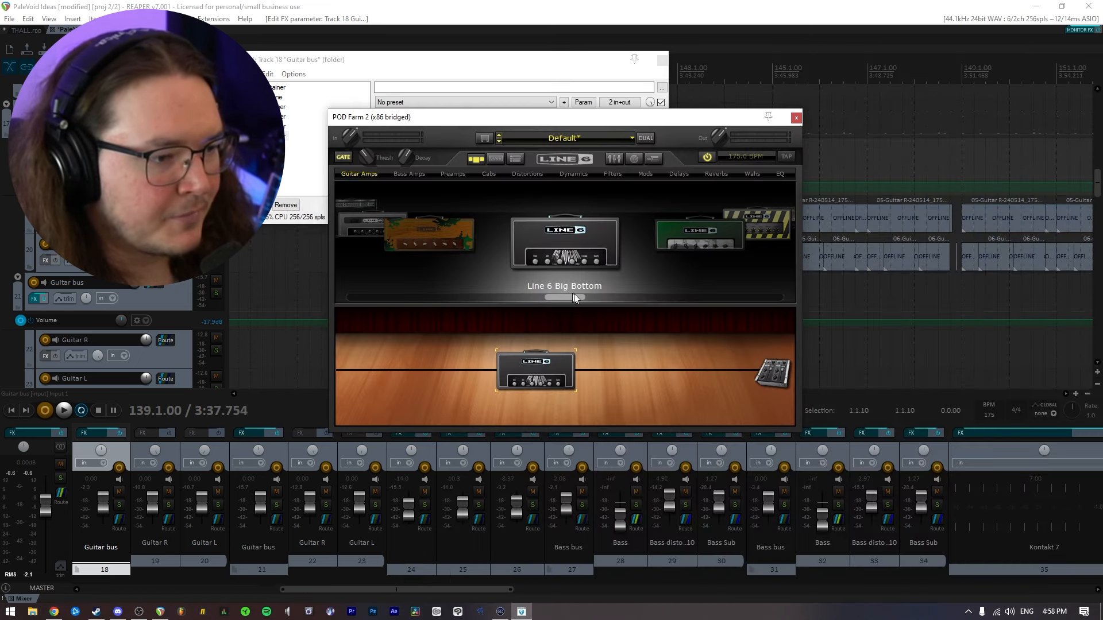
pyautogui.click(796, 118)
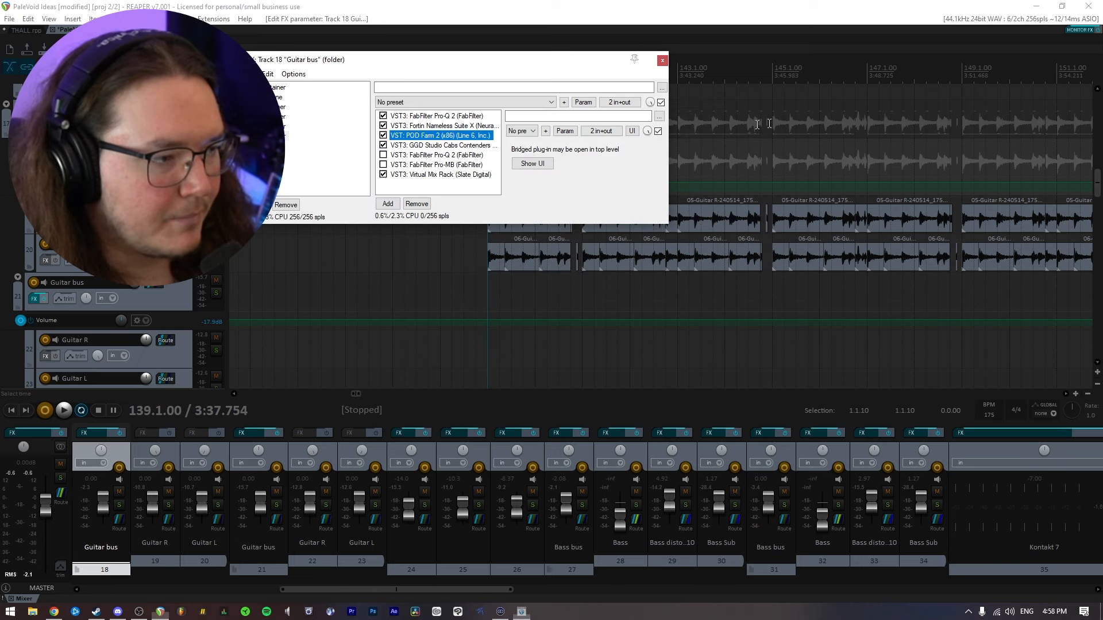
pyautogui.click(439, 146)
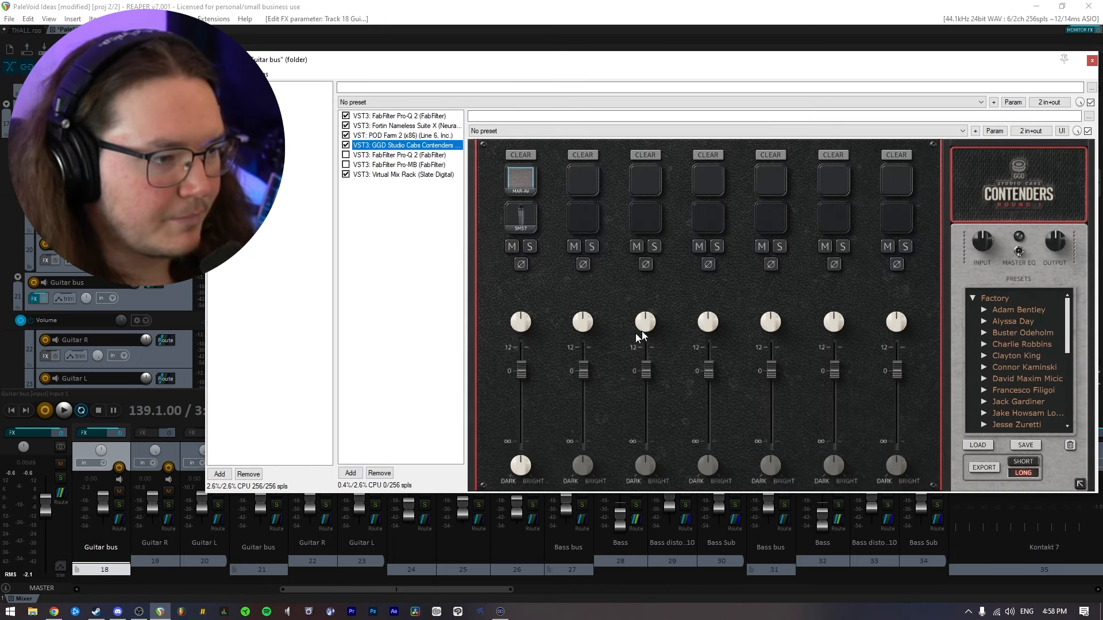
pyautogui.click(400, 155)
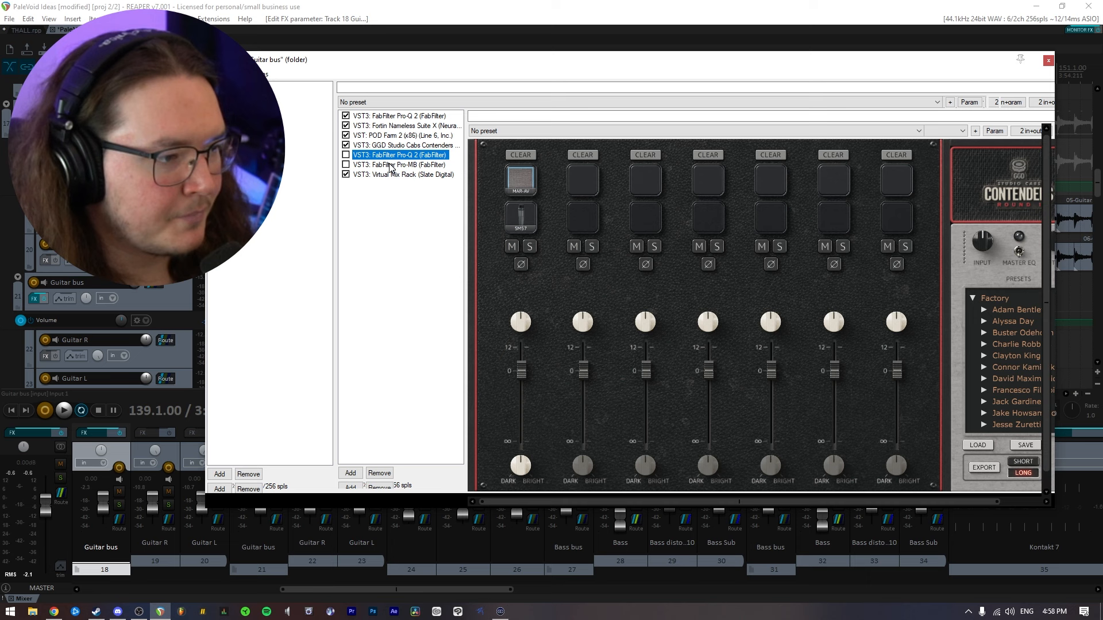
pyautogui.click(389, 165)
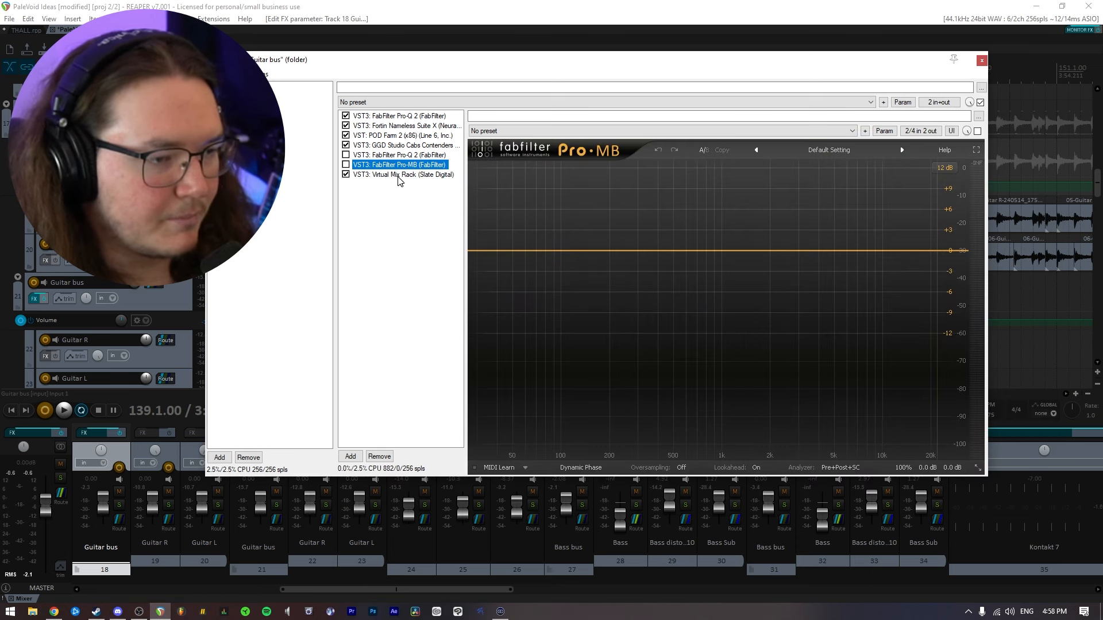
pyautogui.click(399, 175)
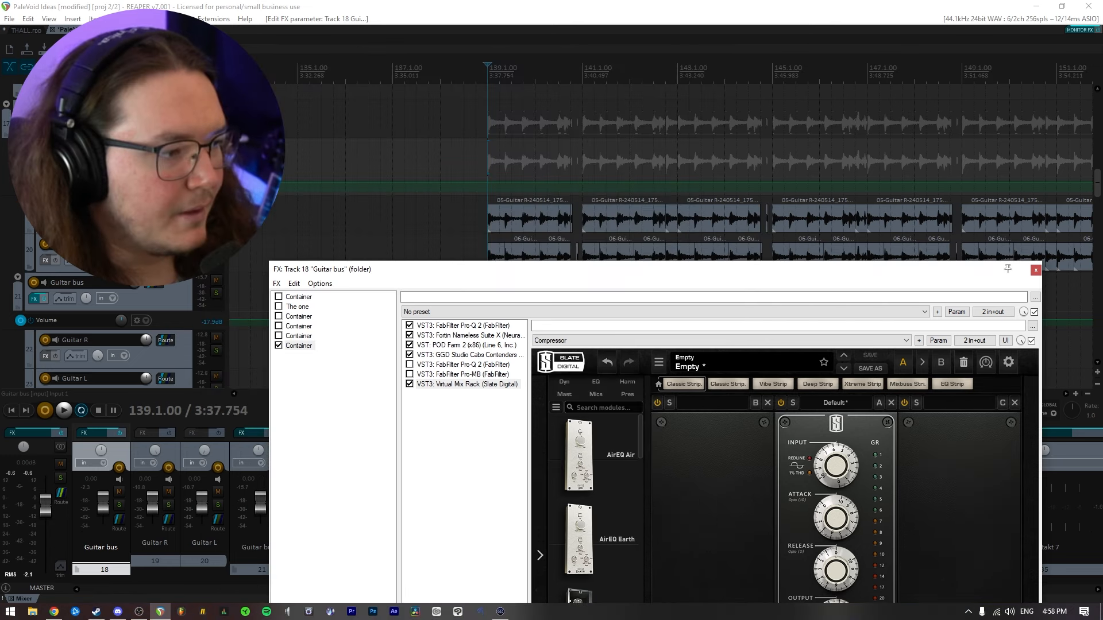
# Solo the Guitar bus track and play the guitars through the new container's plugin chain.
pyautogui.click(119, 505)
pyautogui.moveTo(530, 276); pyautogui.dragTo(509, 329)
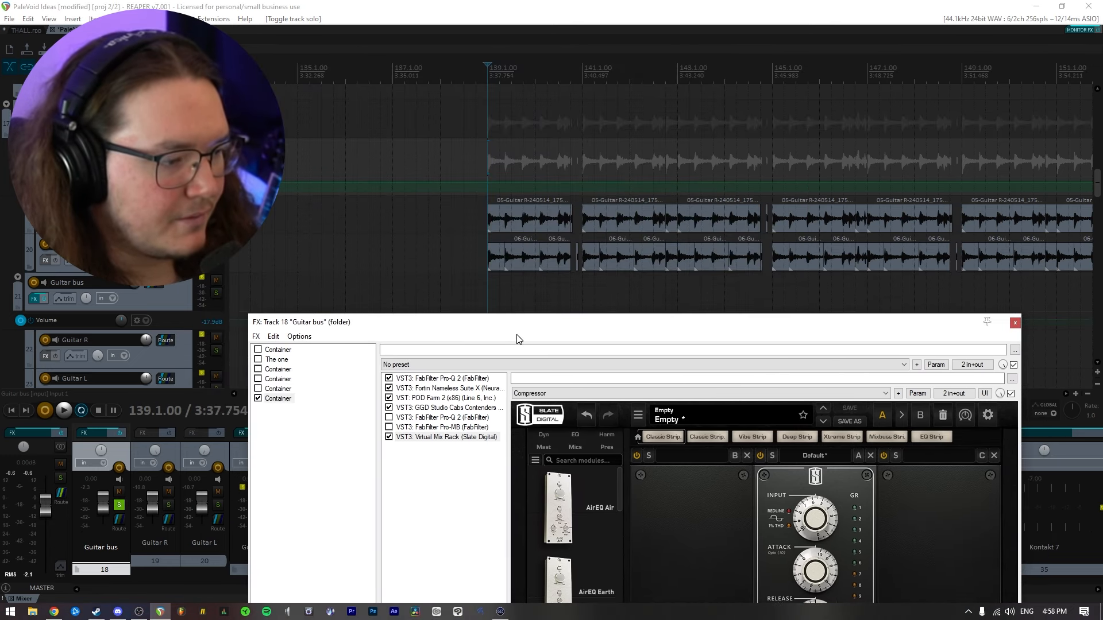
pyautogui.press('space')
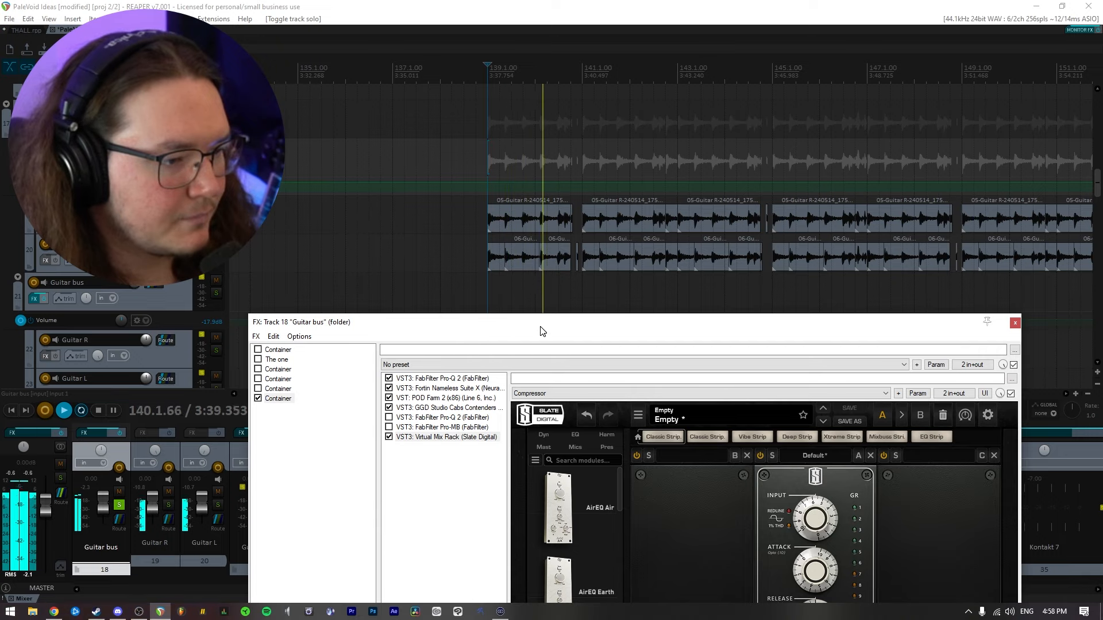
pyautogui.moveTo(544, 328); pyautogui.dragTo(512, 56)
pyautogui.press('space')
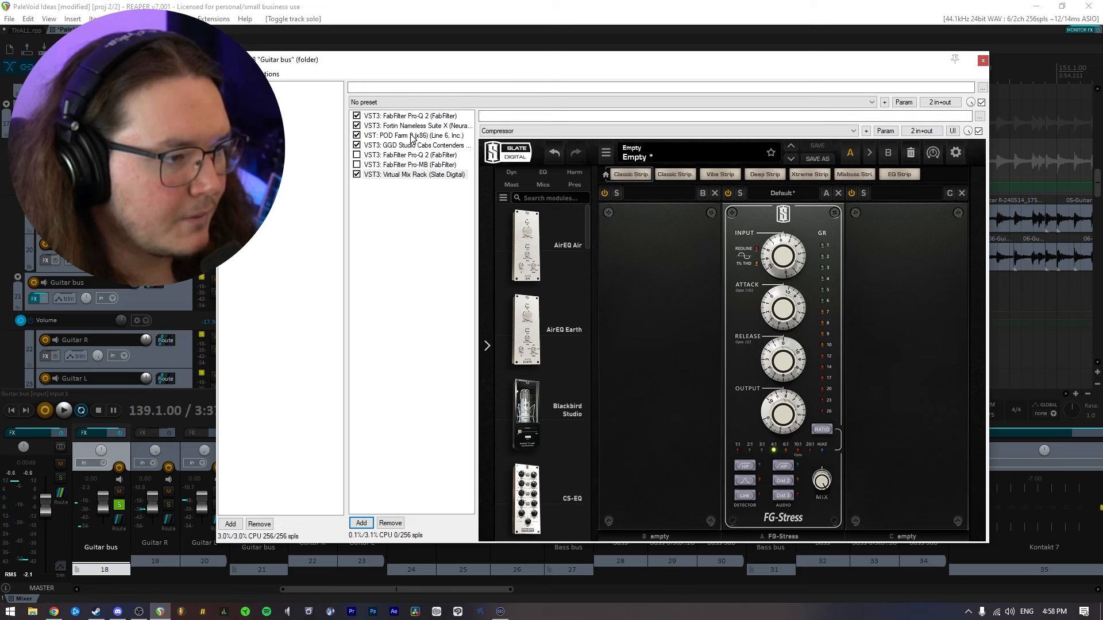
# Show the Fortin Nameless pedals and compare the guitar tone with the Grind pedal off and on during playback.
pyautogui.click(421, 126)
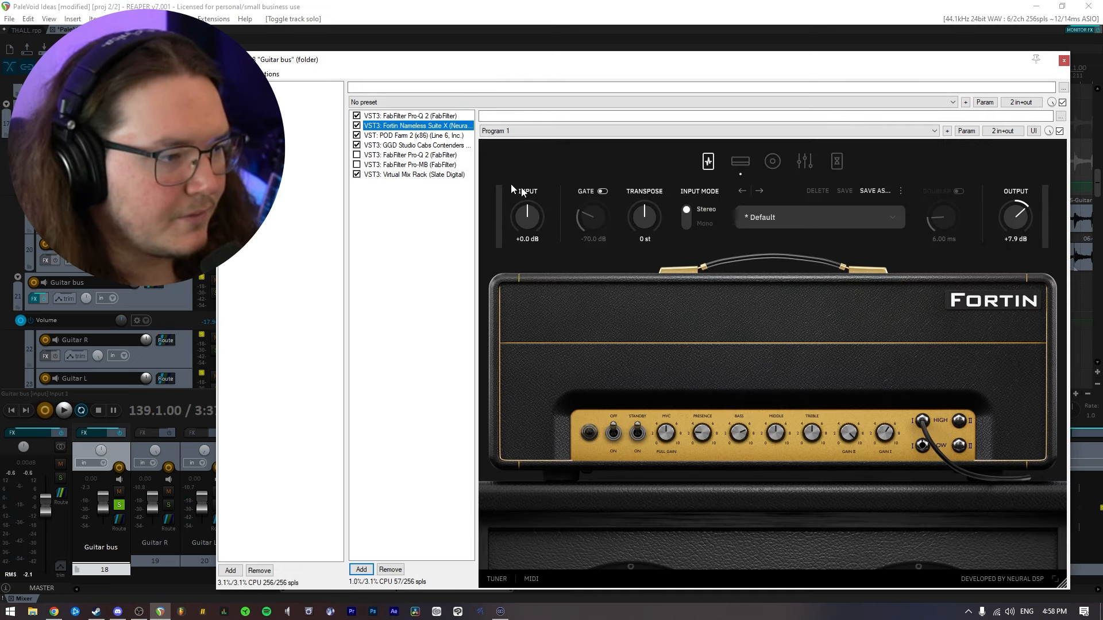
pyautogui.click(708, 161)
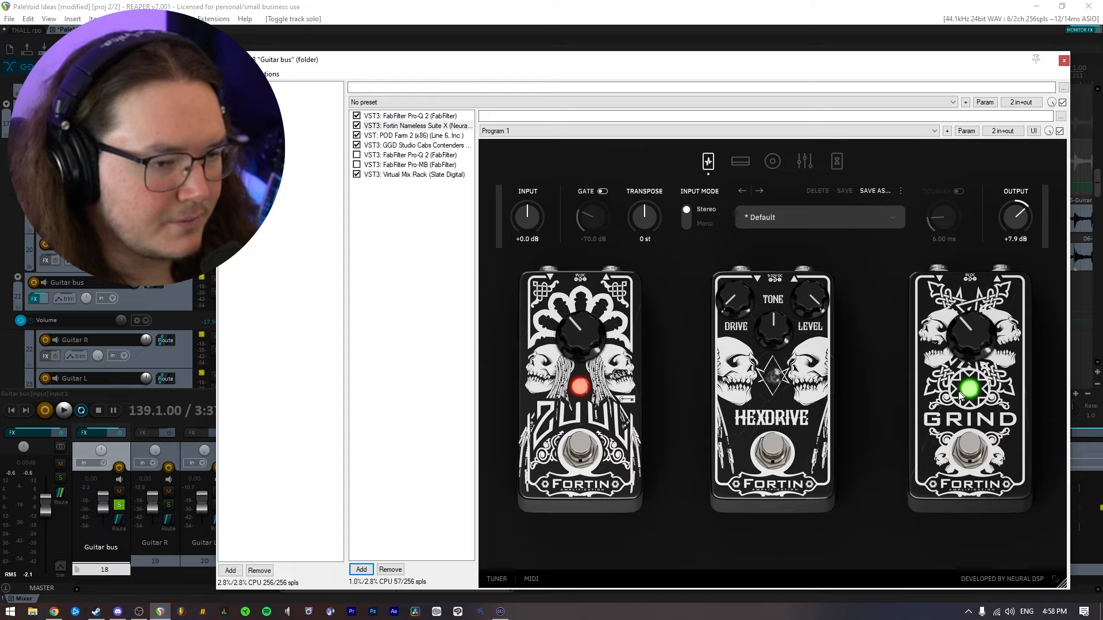
pyautogui.click(969, 452)
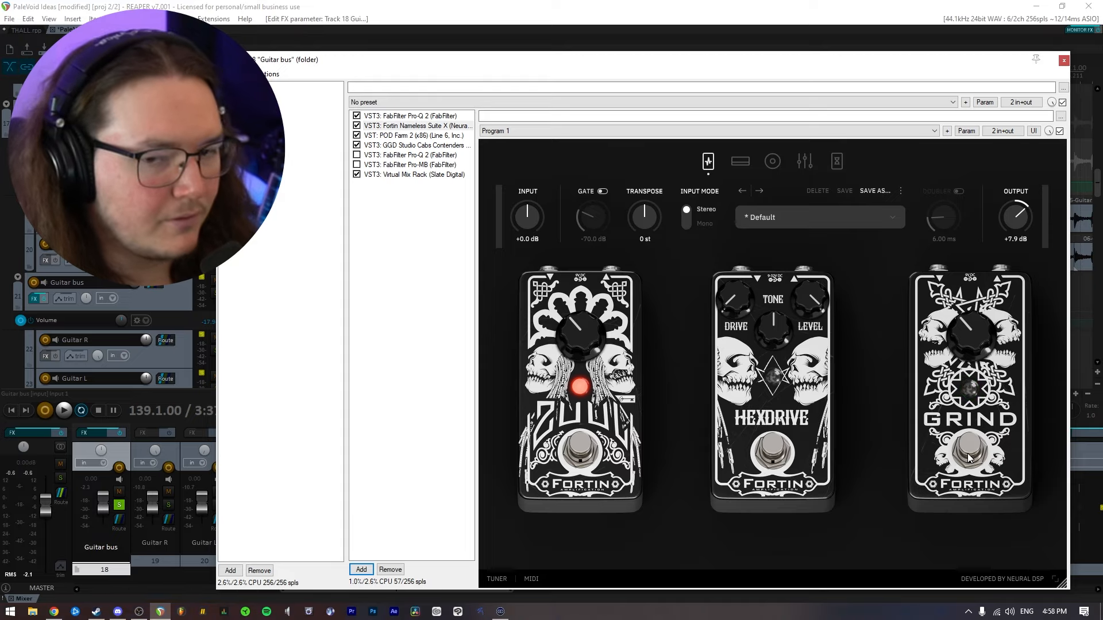
pyautogui.press('space')
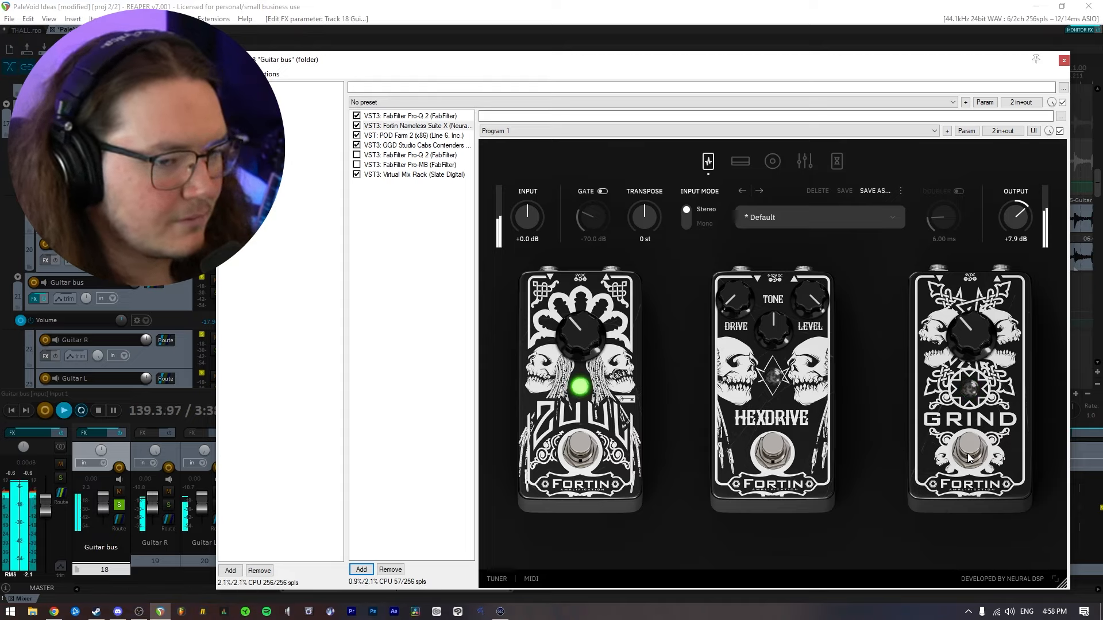
pyautogui.click(968, 456)
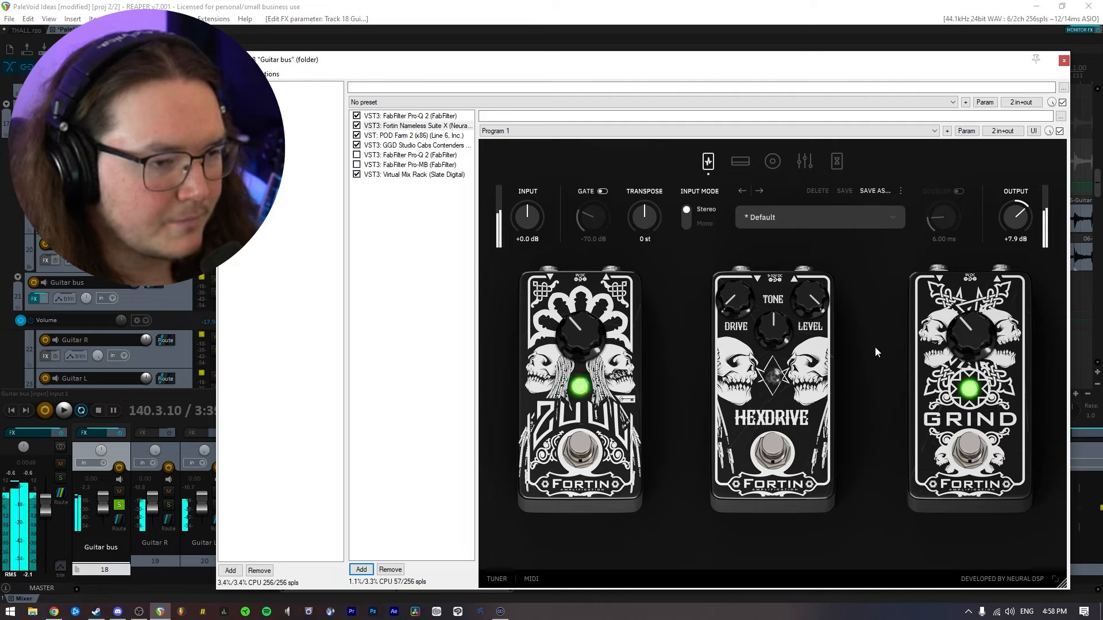
pyautogui.press('space')
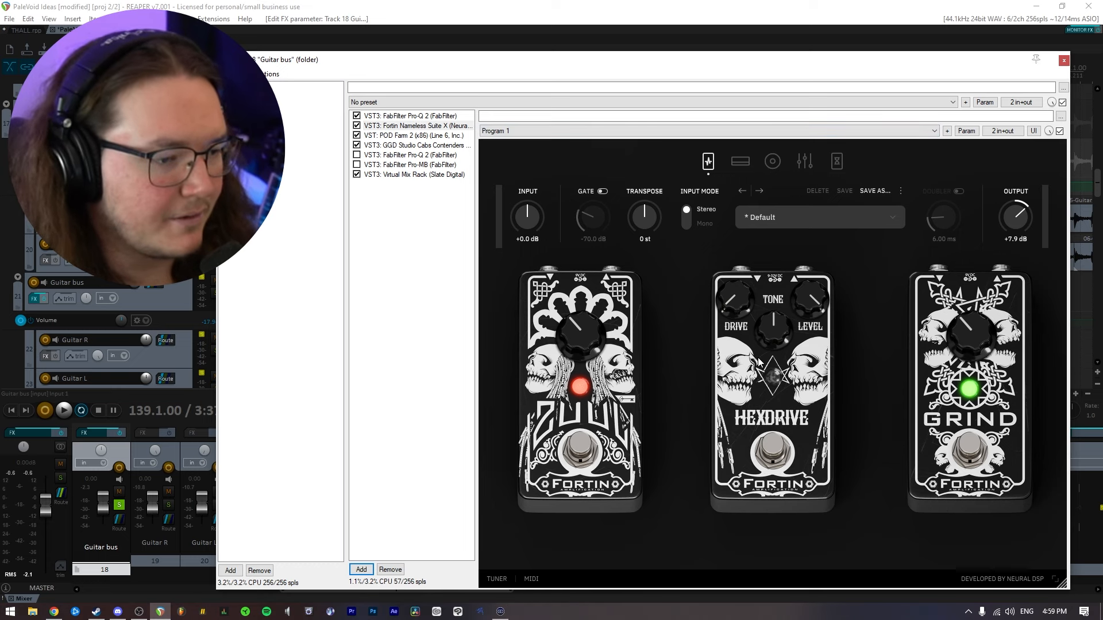
# Examine the Line 6 Big Bottom amp's knob settings in POD Farm 2, then close its window.
pyautogui.click(413, 135)
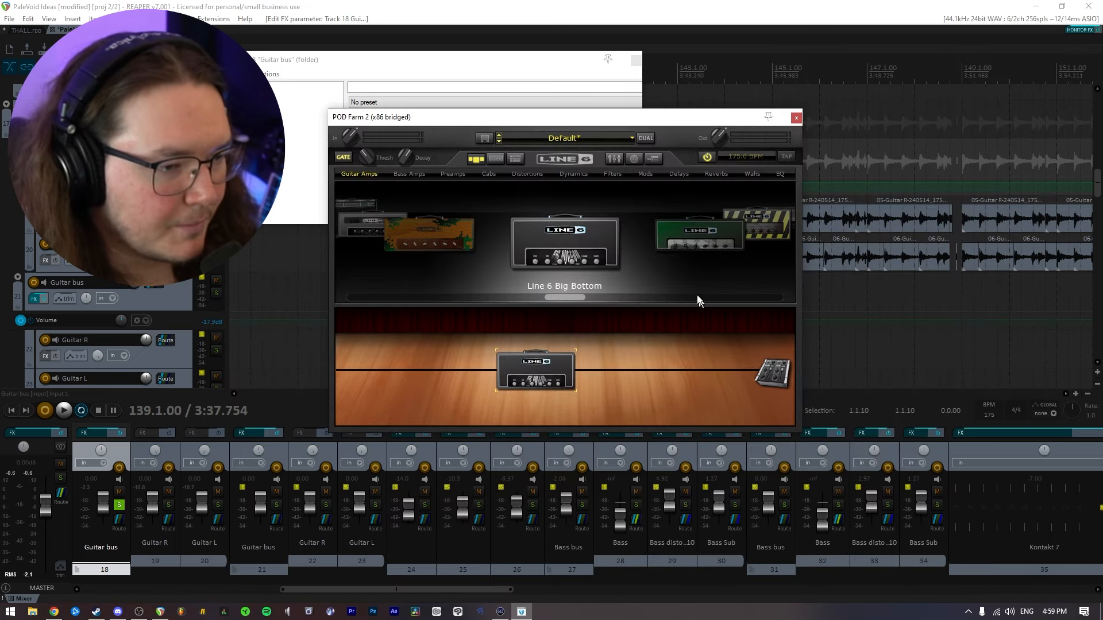
pyautogui.moveTo(564, 115); pyautogui.dragTo(634, 159)
pyautogui.click(562, 199)
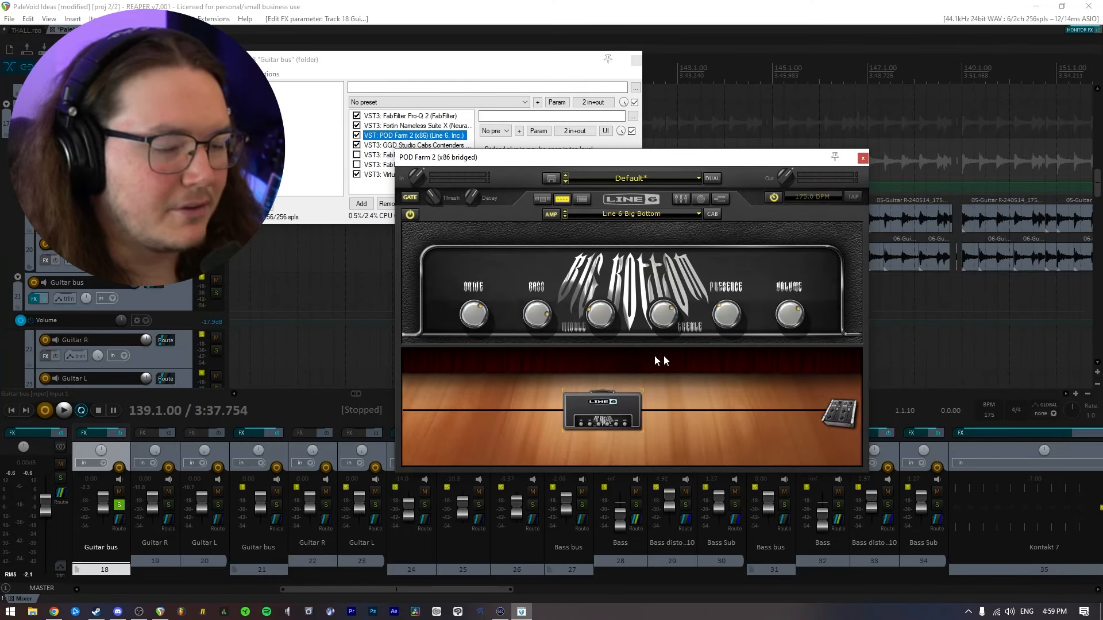
pyautogui.click(863, 159)
# Show the GGD Studio Cabs Contenders plugin and unsolo the Guitar bus track.
pyautogui.click(414, 145)
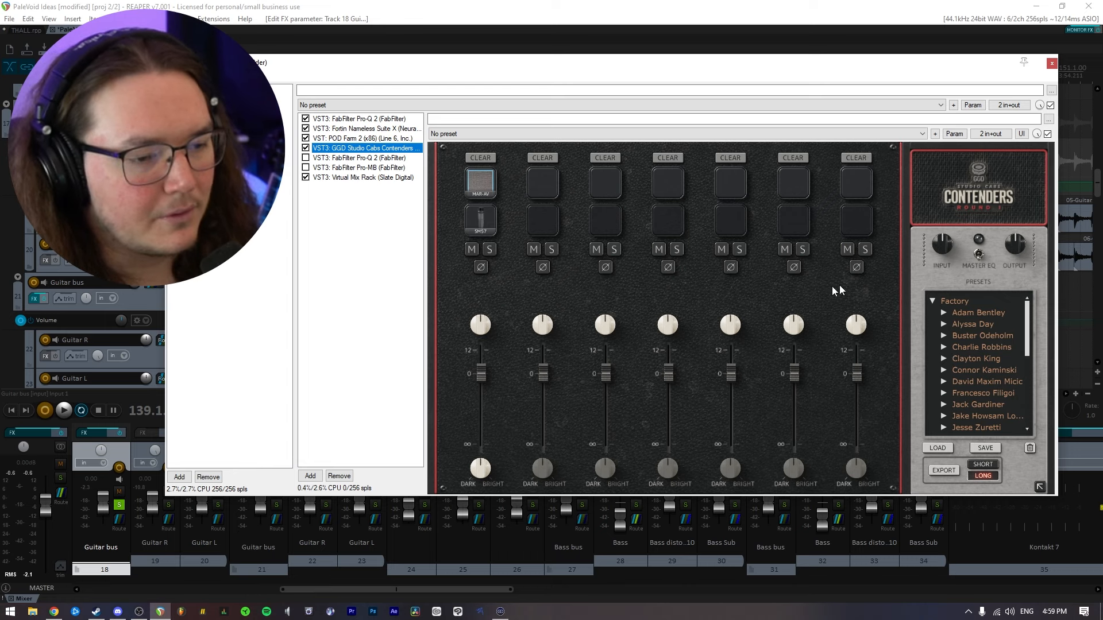
pyautogui.moveTo(352, 68); pyautogui.dragTo(405, 333)
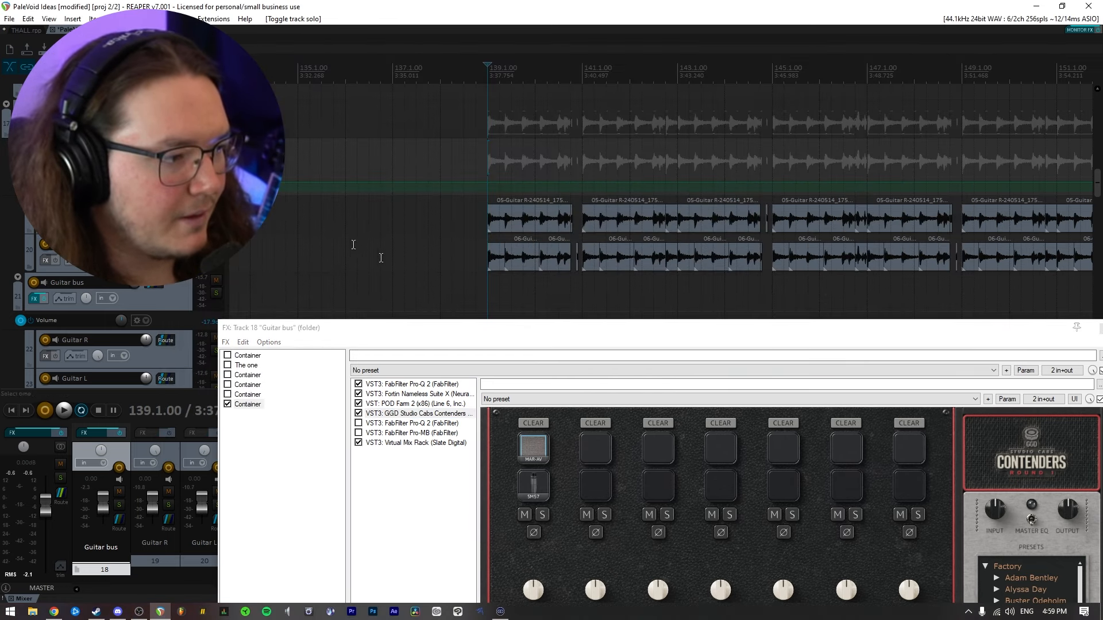
pyautogui.moveTo(579, 334); pyautogui.dragTo(487, 87)
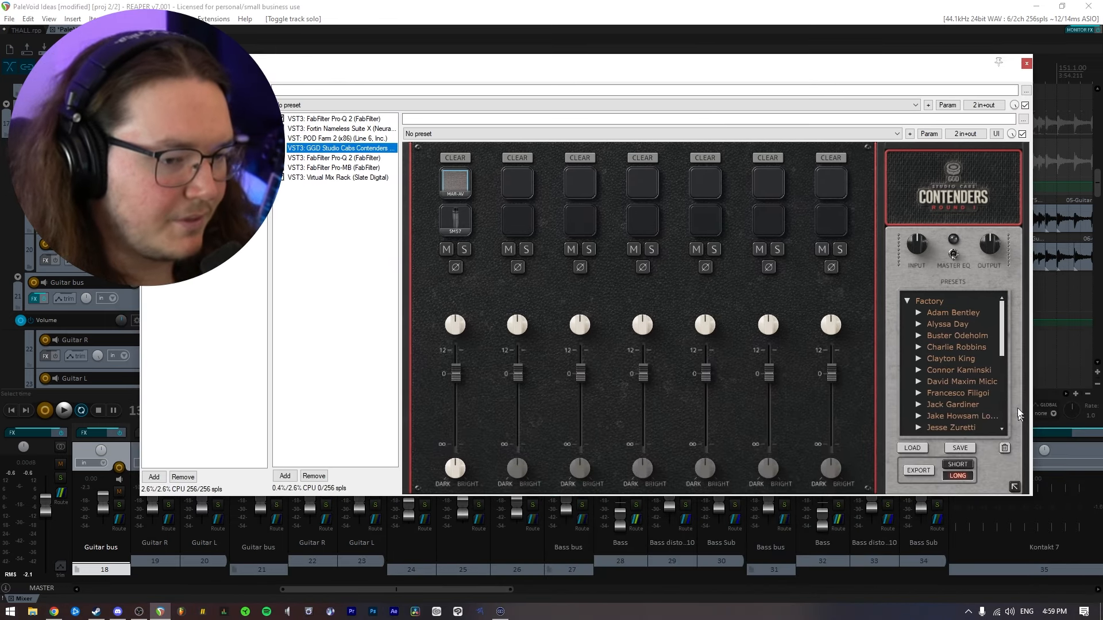
# Audition the Clayton King cabinet presets from Drop C Riffs through the Single Coil one in Studio Cabs Contenders during playback.
pyautogui.scroll(-5, 970, 391)
pyautogui.scroll(5, 970, 391)
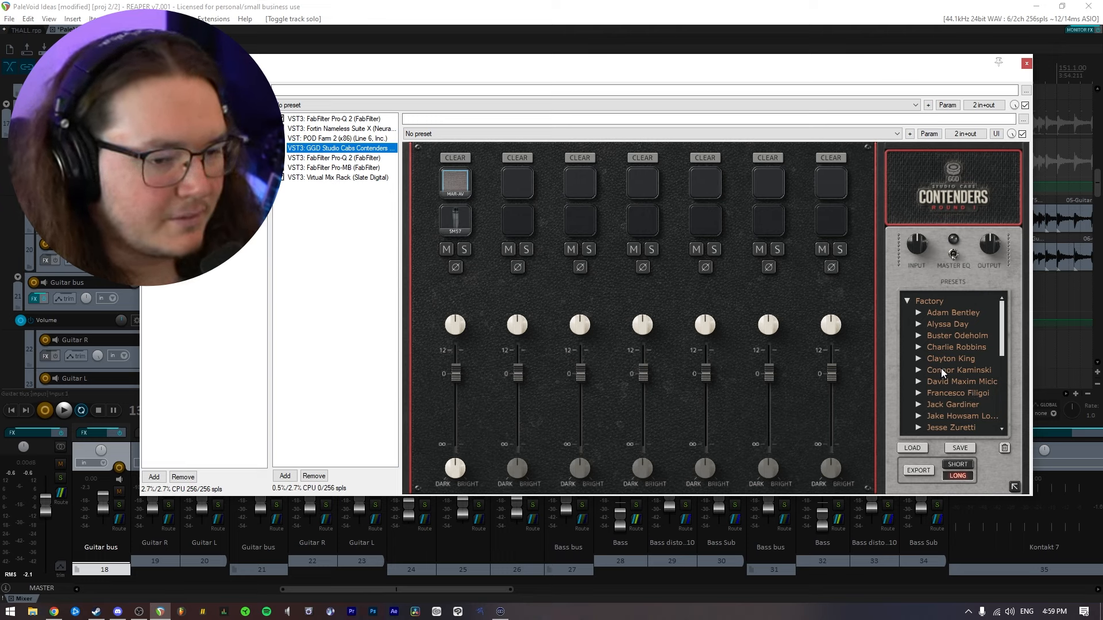
pyautogui.click(918, 358)
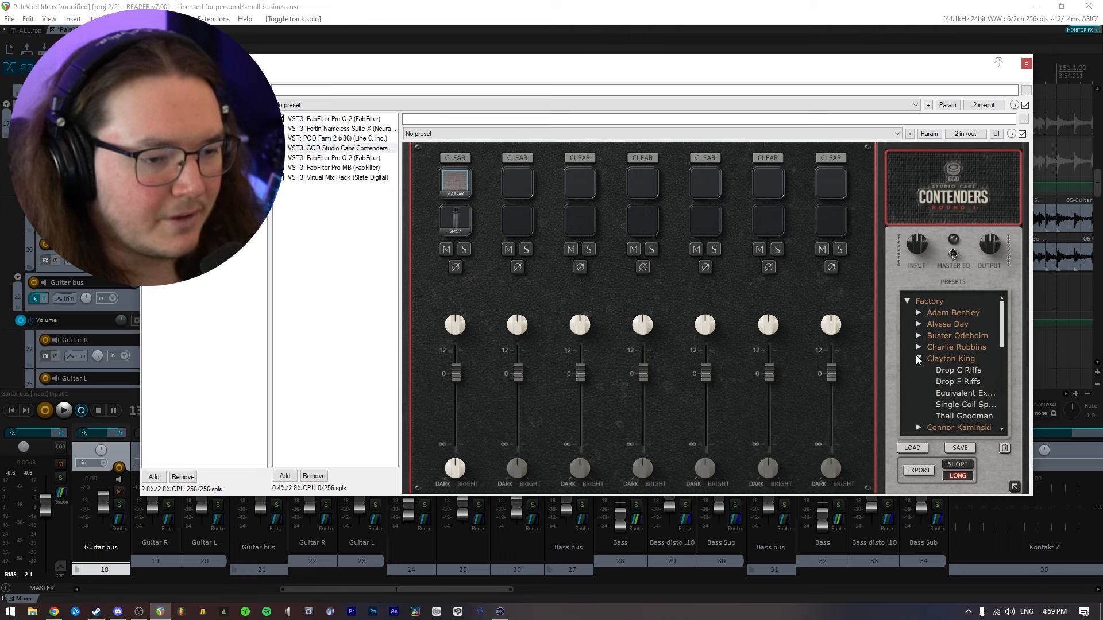
pyautogui.click(959, 372)
pyautogui.press('space')
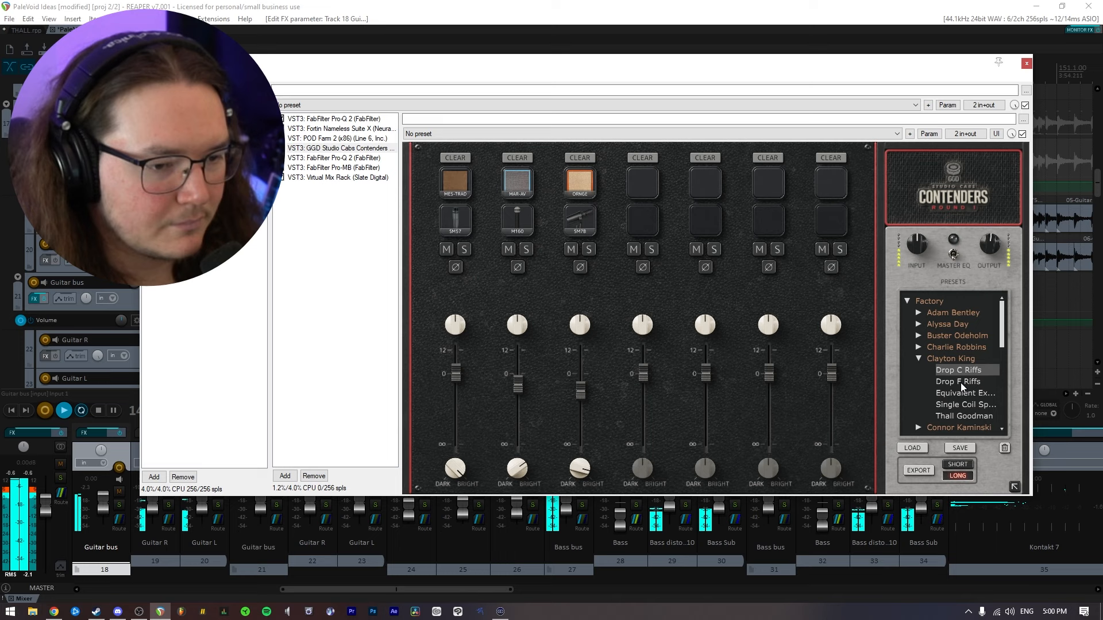
pyautogui.click(960, 382)
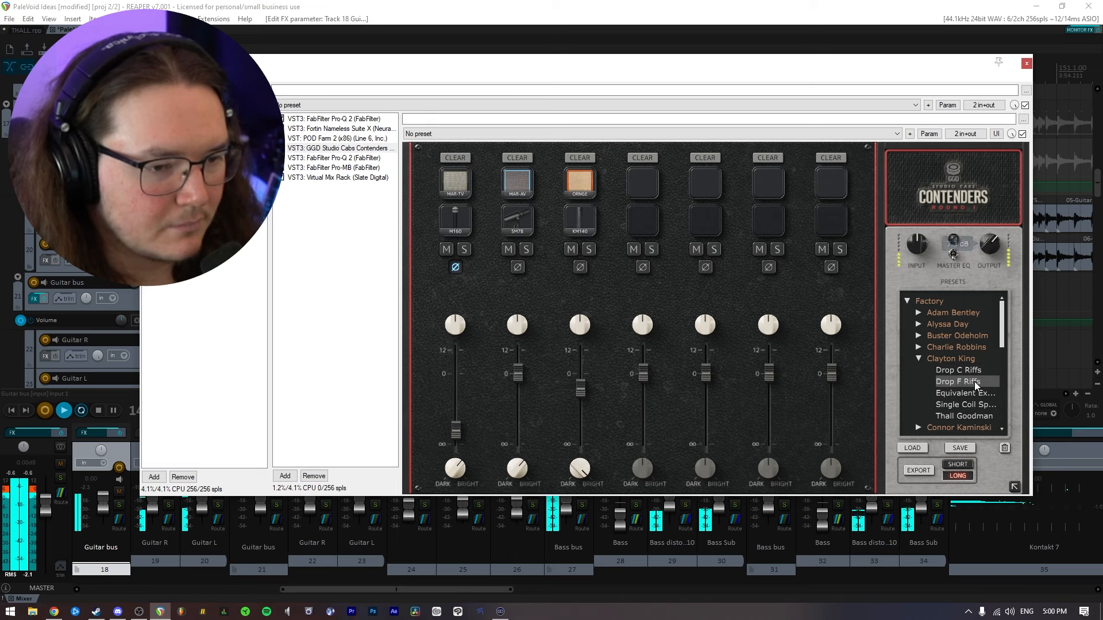
pyautogui.click(956, 394)
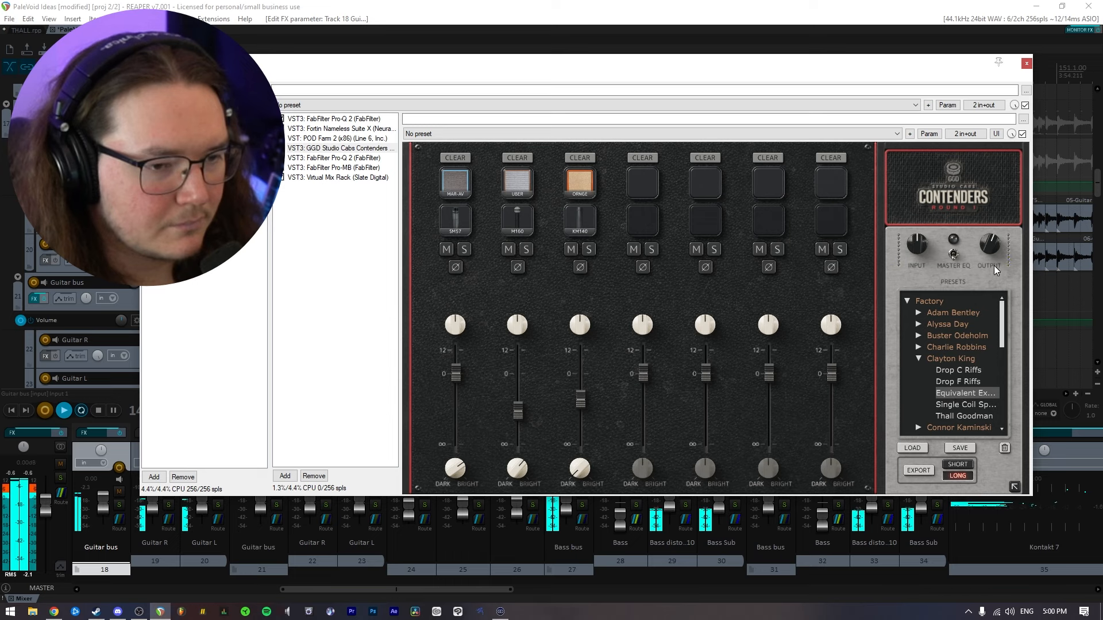
pyautogui.moveTo(994, 239)
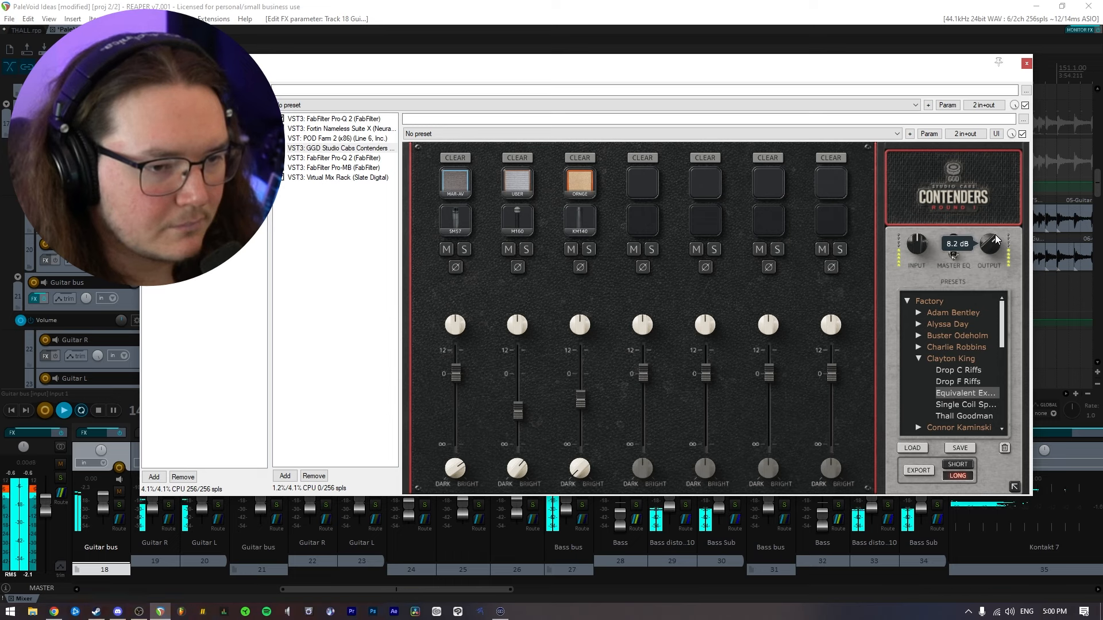
pyautogui.click(950, 408)
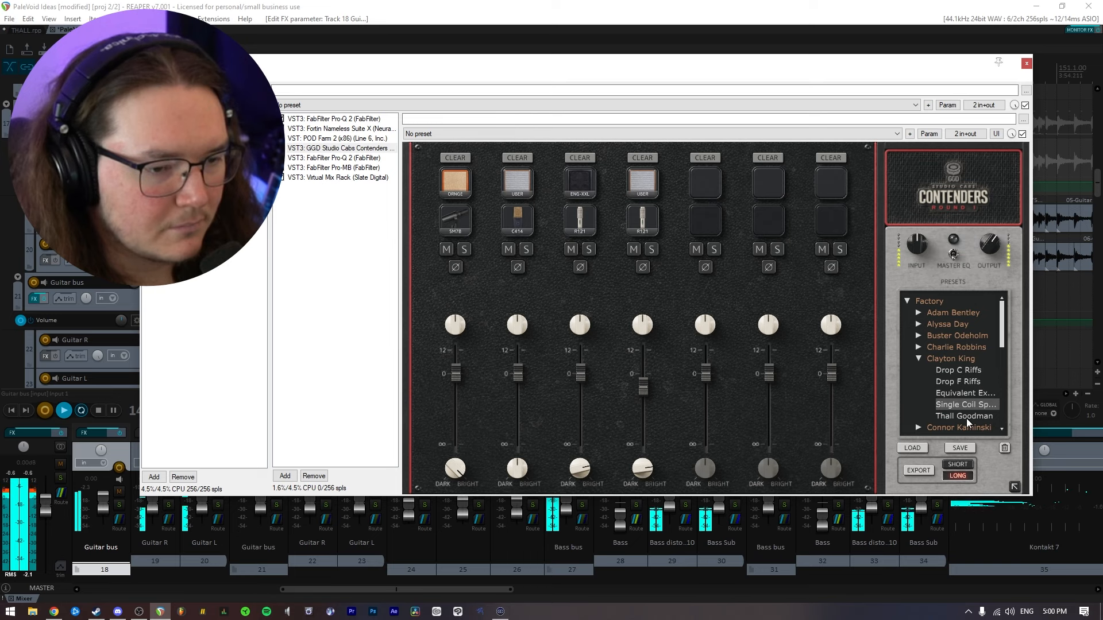
# Load Clayton King's Thall Goodman cabinet preset and set the plugin's output level to 6.2 dB.
pyautogui.click(964, 416)
pyautogui.moveTo(990, 230)
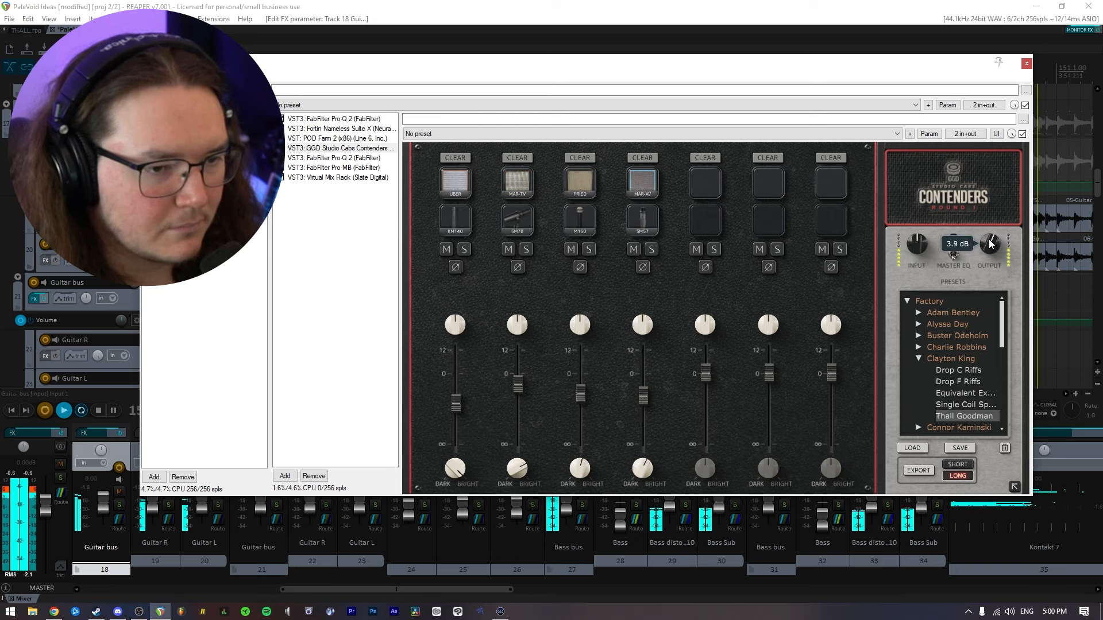
pyautogui.moveTo(990, 230); pyautogui.dragTo(984, 260)
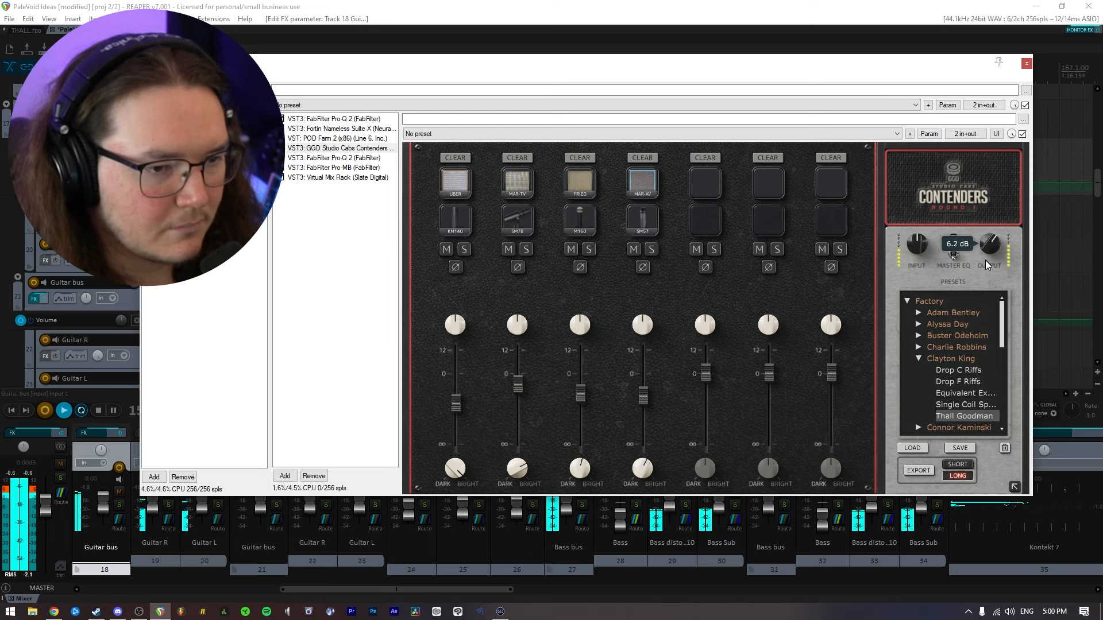
pyautogui.press('space')
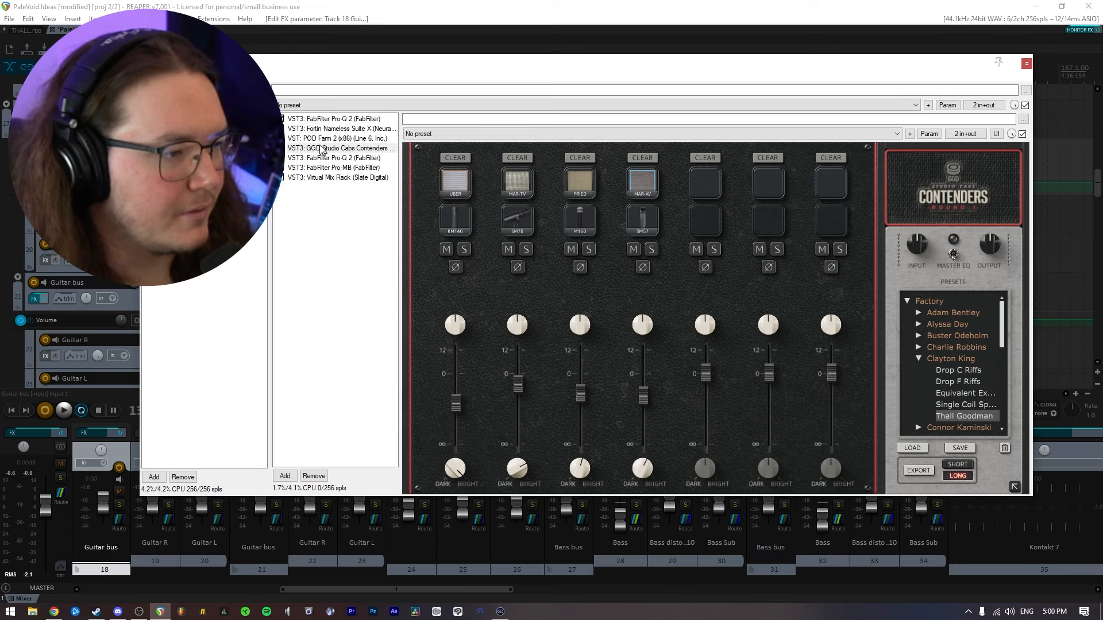
# Add a 12 dB/oct high-cut band just above 2 kHz in the first FabFilter Pro-Q 2 of the container.
pyautogui.click(336, 119)
pyautogui.moveTo(605, 64); pyautogui.dragTo(622, 82)
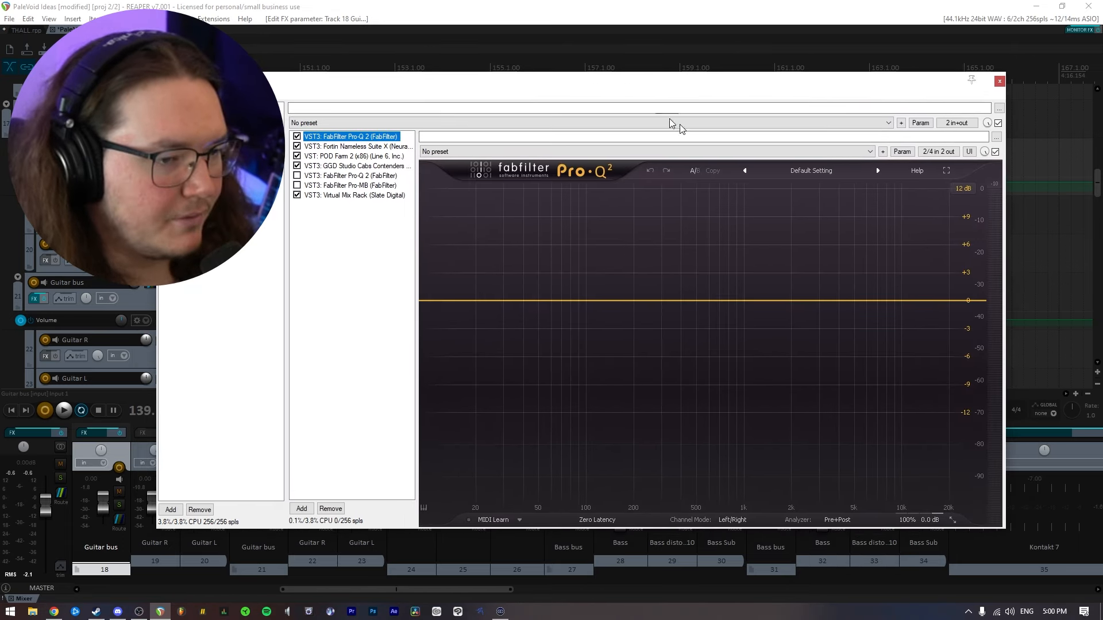
pyautogui.click(967, 301)
pyautogui.moveTo(968, 304); pyautogui.dragTo(801, 309)
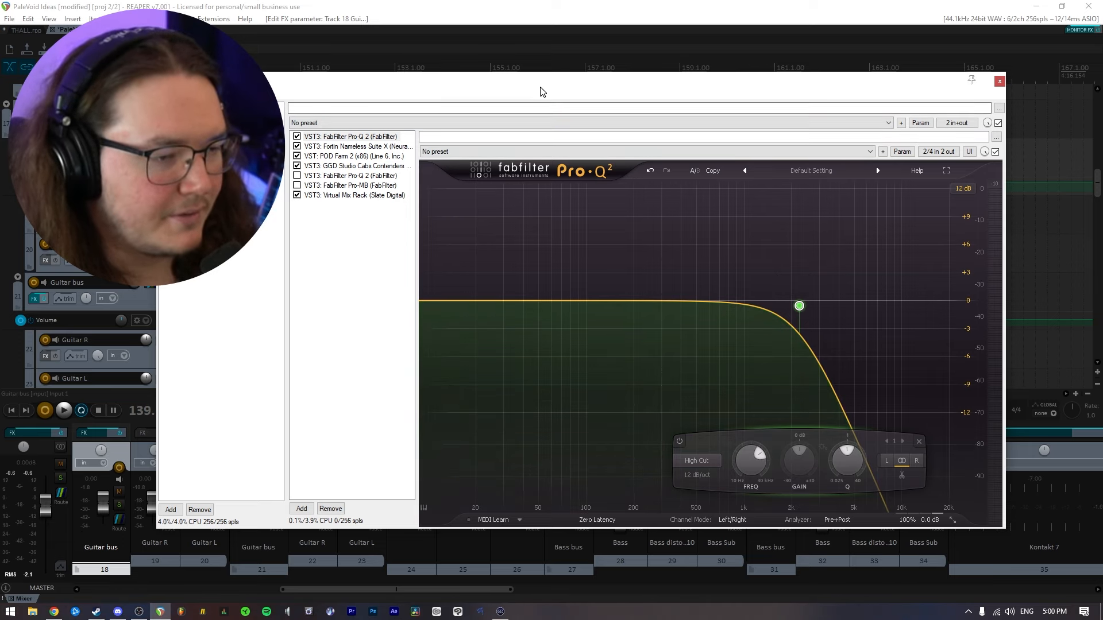
# Solo the Guitar bus and compare its tone with the first Pro-Q 2 enabled and bypassed during playback.
pyautogui.press('space')
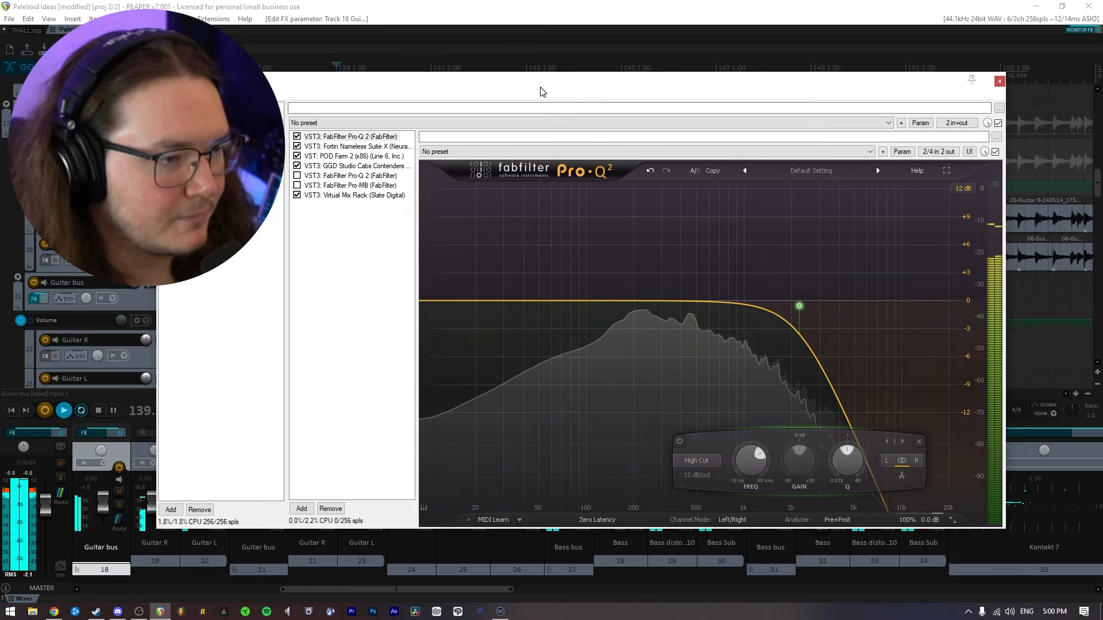
pyautogui.moveTo(540, 92)
pyautogui.mouseDown()
pyautogui.moveTo(542, 306)
pyautogui.moveTo(536, 86)
pyautogui.moveTo(539, 98)
pyautogui.mouseUp()
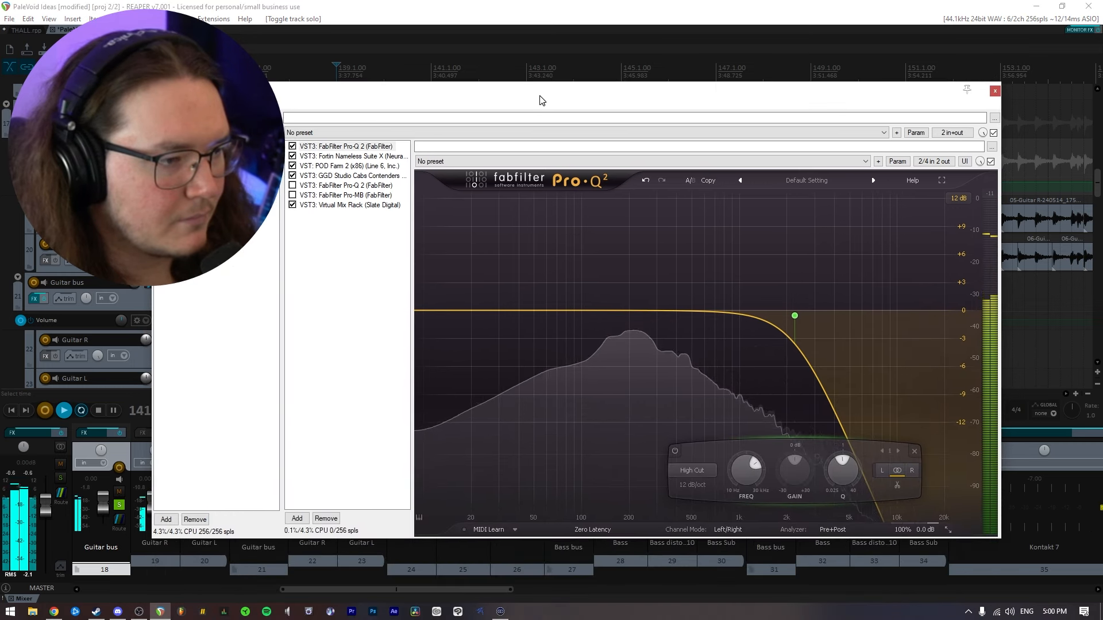
pyautogui.click(293, 147)
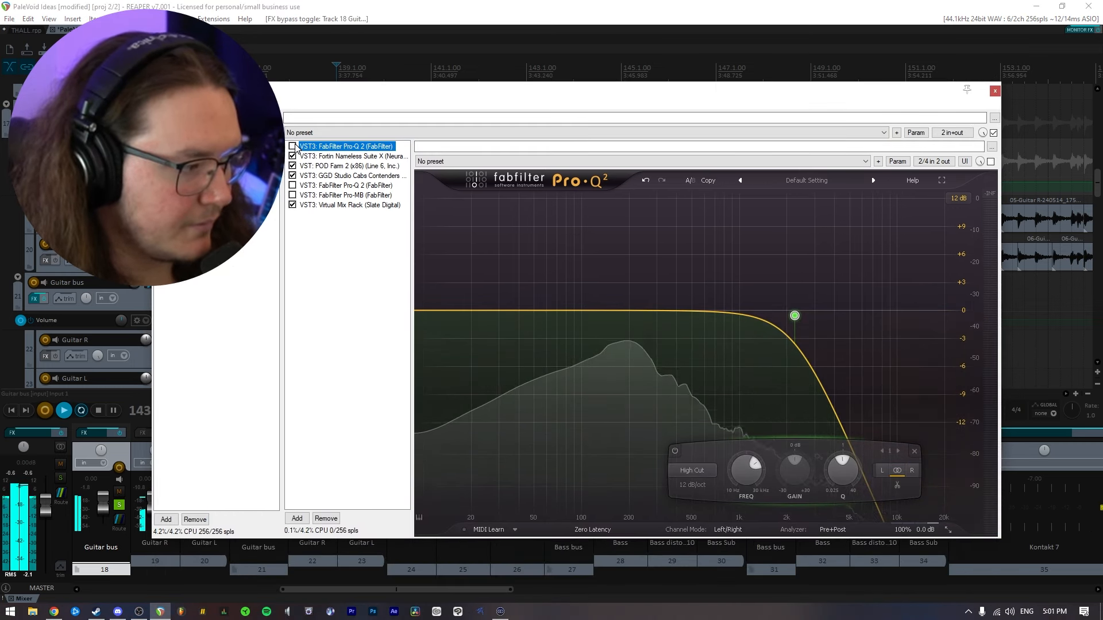
pyautogui.click(293, 147)
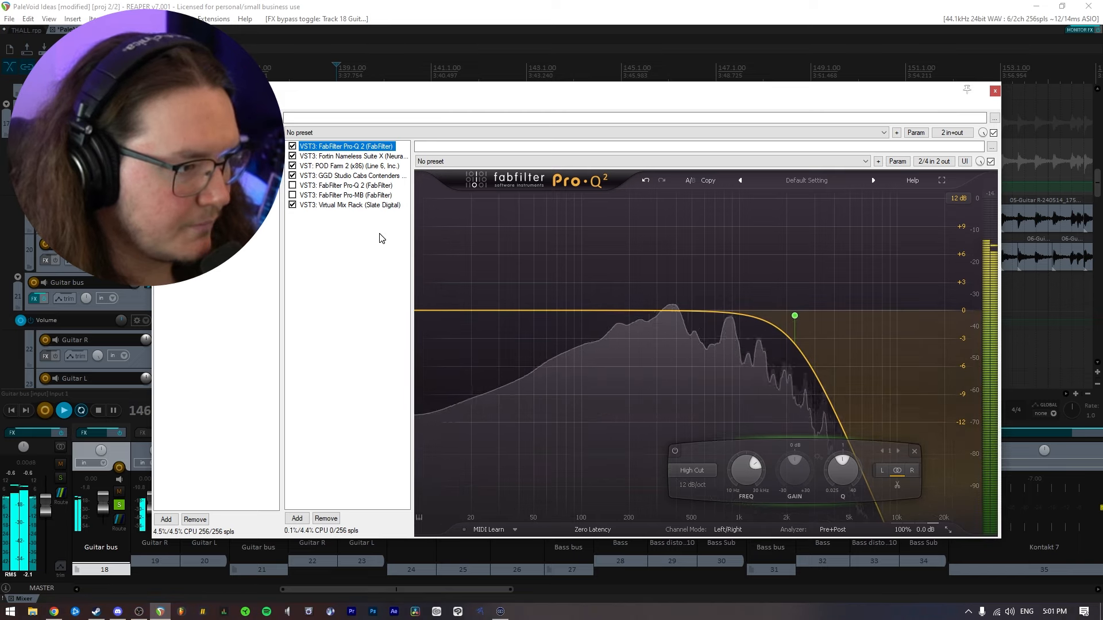
pyautogui.press('space')
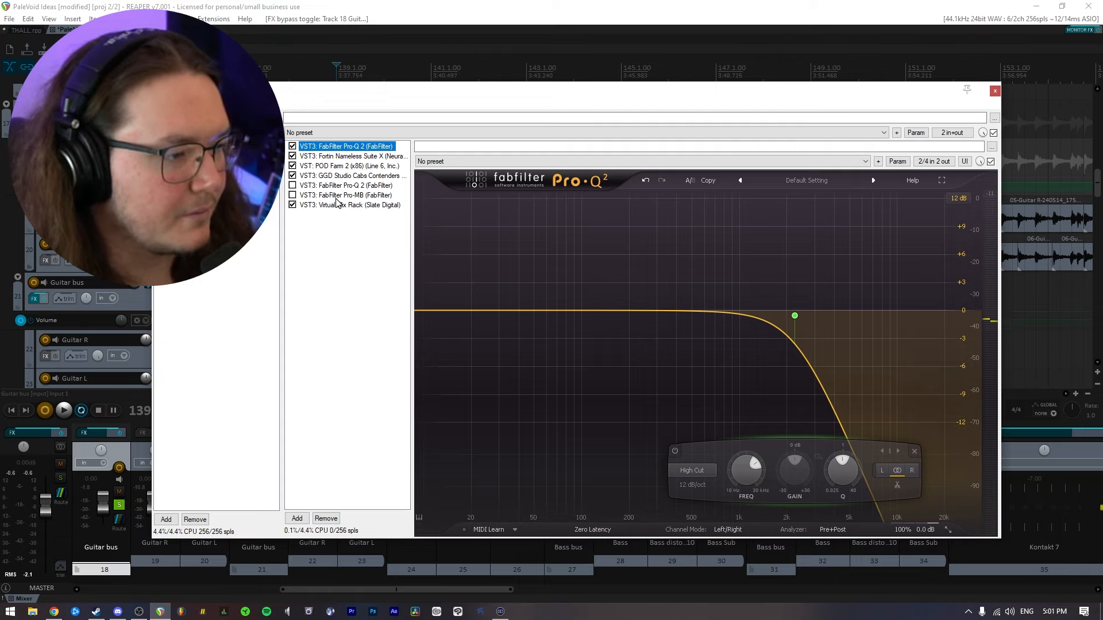
# Enable the second FabFilter Pro-Q 2 after the cabinet plugin and add a 12 dB/oct high cut at 10345 Hz.
pyautogui.click(299, 186)
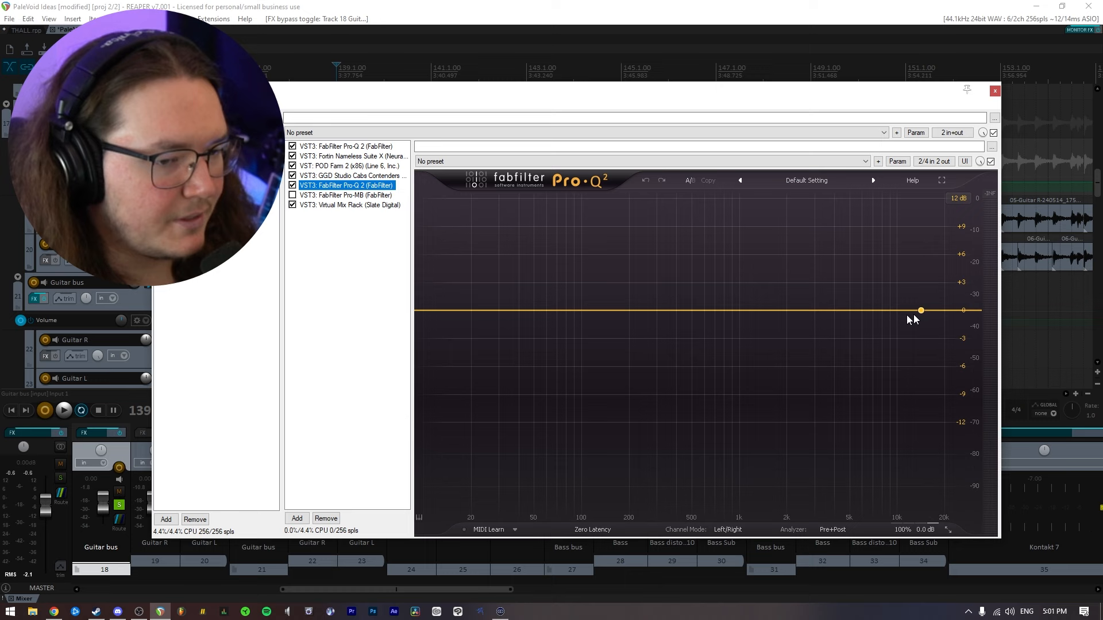
pyautogui.moveTo(907, 314); pyautogui.dragTo(898, 310)
pyautogui.press('space')
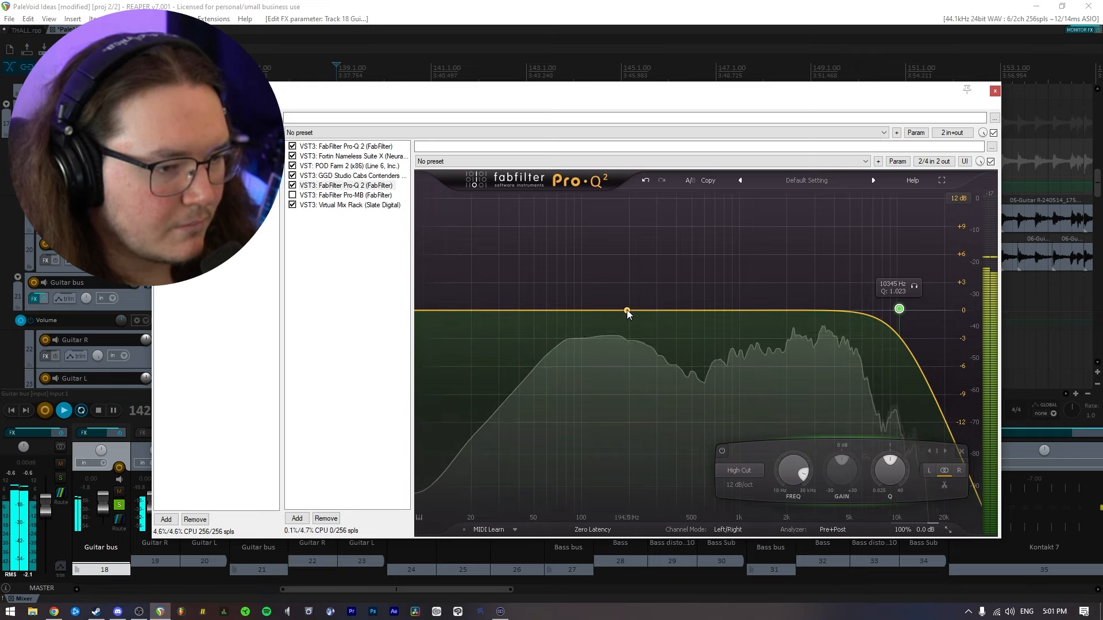
# Add a bell band at 186.51 Hz in the second Pro-Q 2 and set its gain to about -2 dB.
pyautogui.press('space')
pyautogui.moveTo(625, 310); pyautogui.dragTo(634, 274)
pyautogui.press('space')
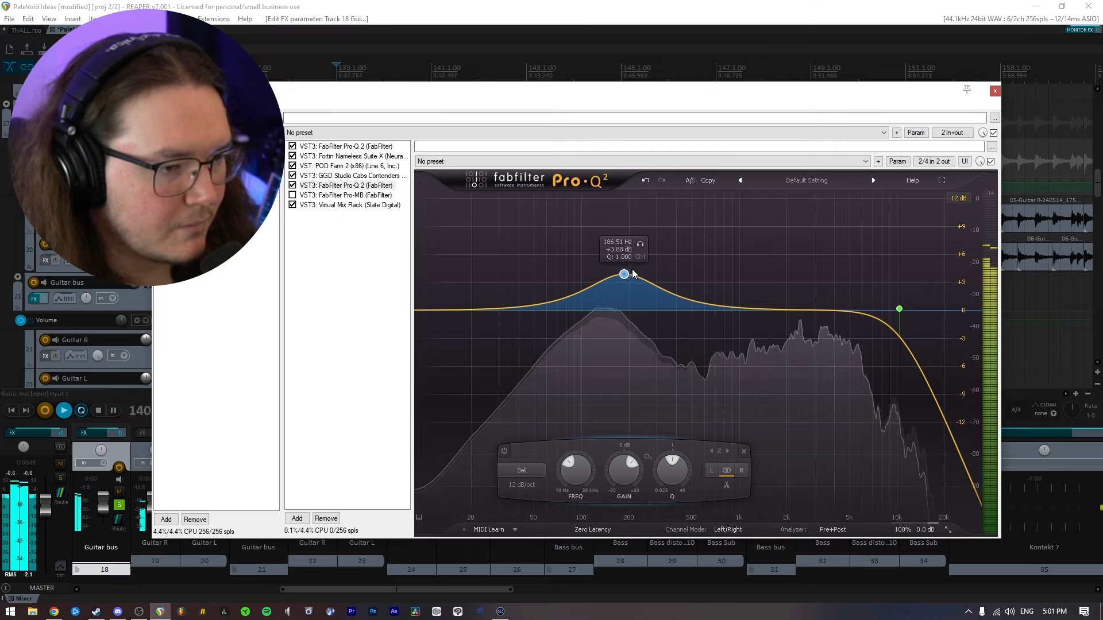
pyautogui.moveTo(624, 470); pyautogui.dragTo(608, 516)
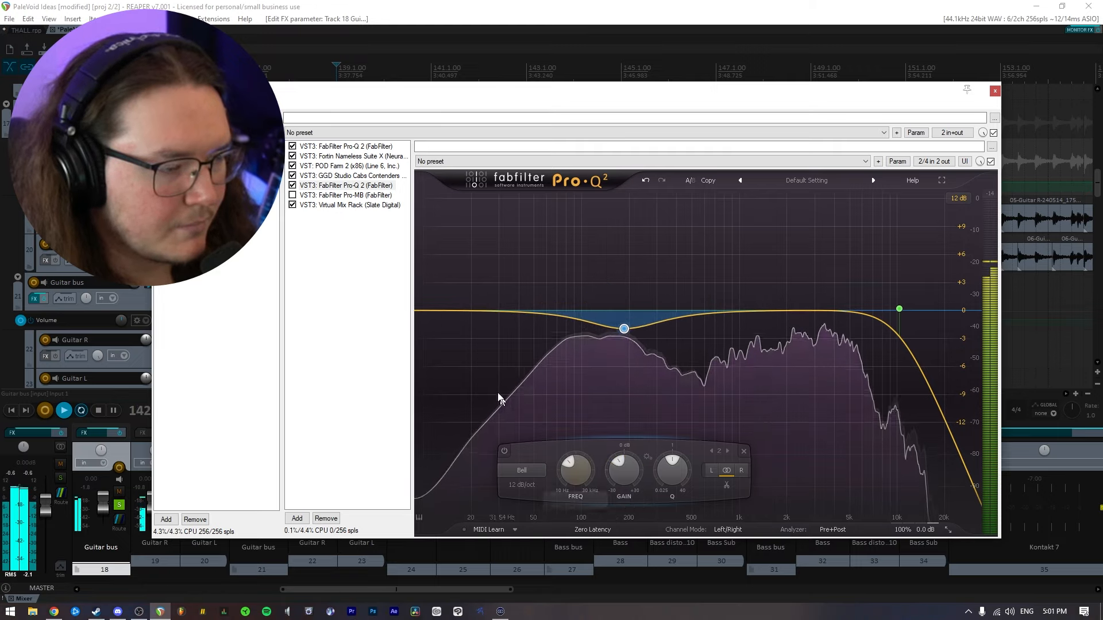
# Enable FabFilter Pro-MB and add a compression band at 134.24 Hz with its threshold at about -27 dB.
pyautogui.click(293, 196)
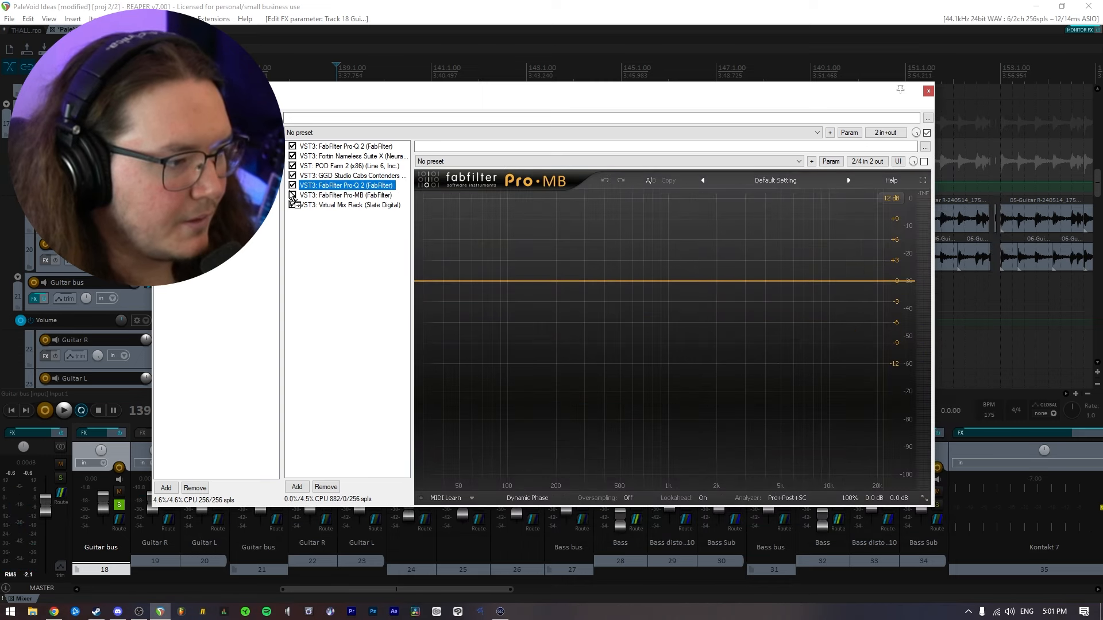
pyautogui.click(292, 195)
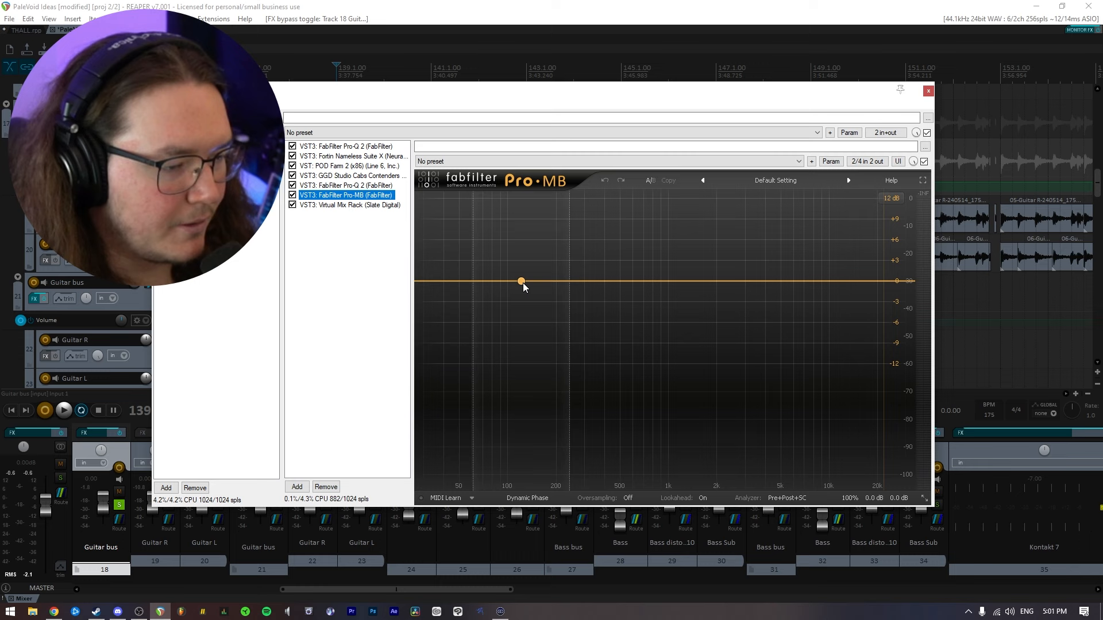
pyautogui.click(527, 283)
pyautogui.press('space')
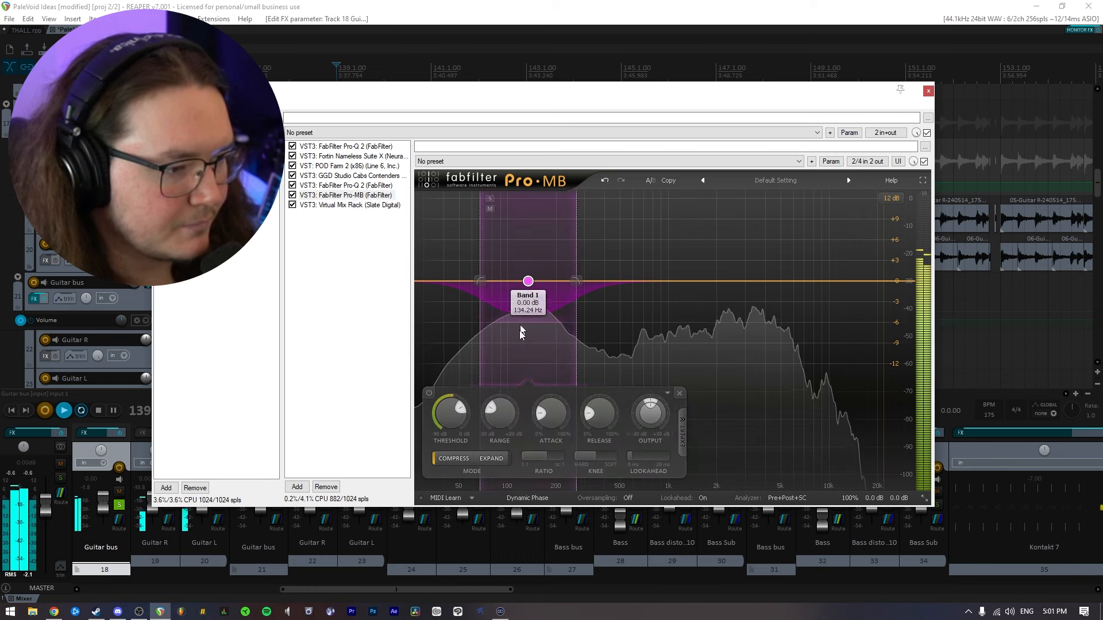
pyautogui.moveTo(451, 416); pyautogui.dragTo(448, 449)
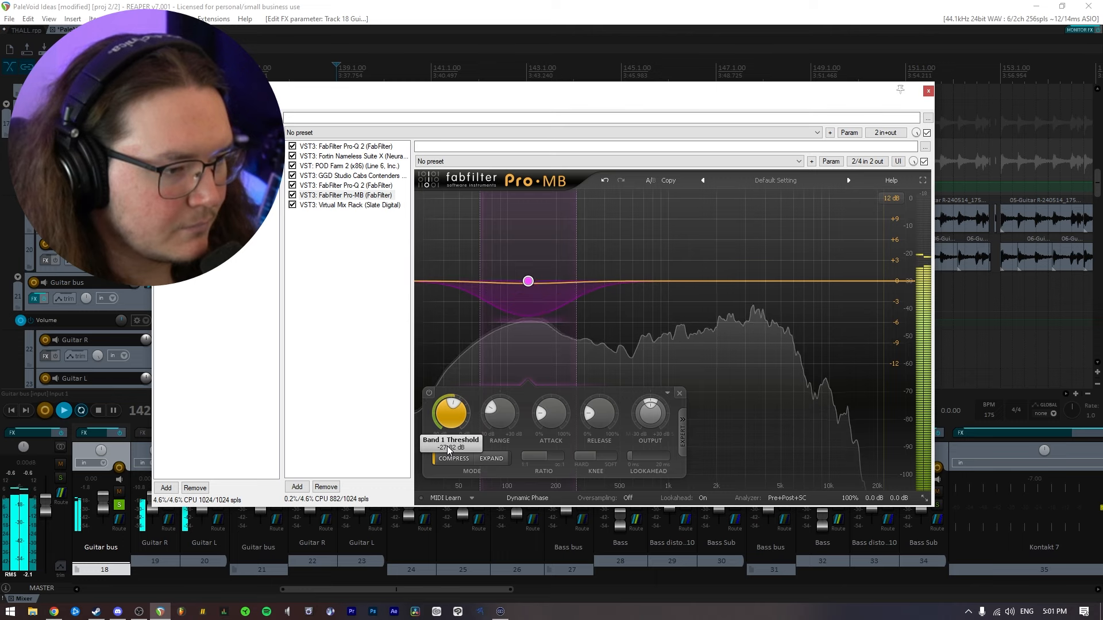
pyautogui.press('space')
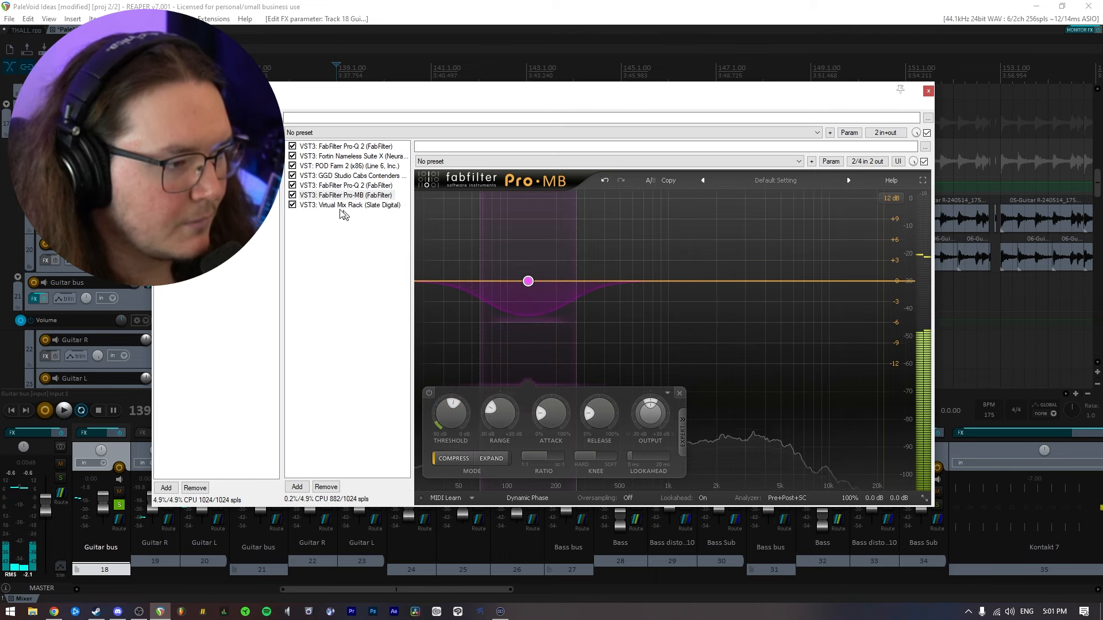
# Show the FG-Stress compressor in Virtual Mix Rack and unsolo the Guitar bus track.
pyautogui.click(342, 206)
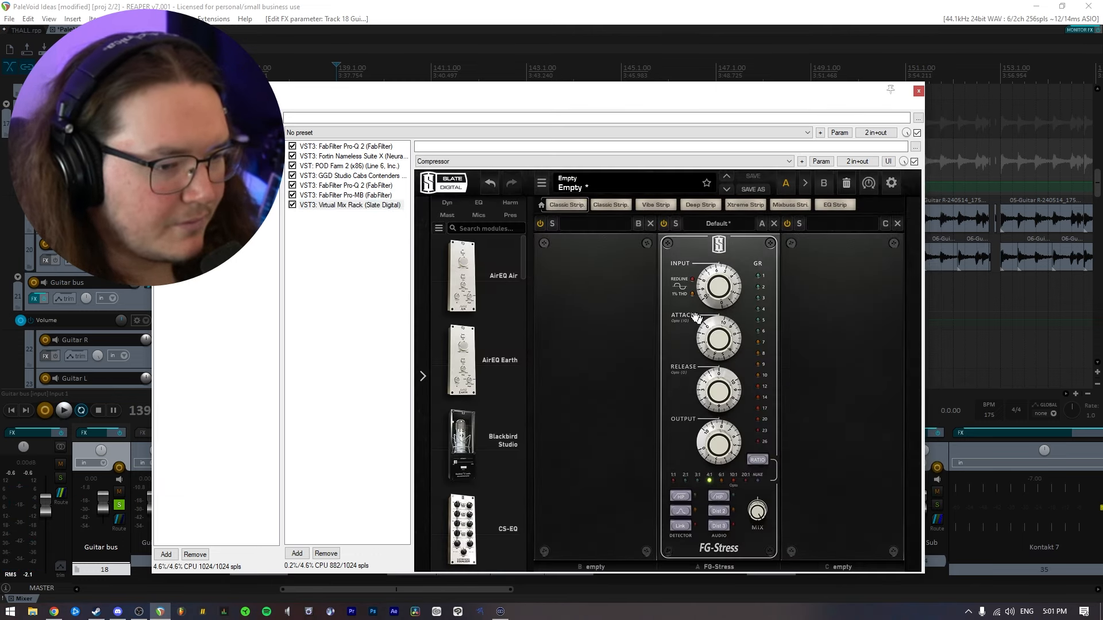
pyautogui.moveTo(663, 97); pyautogui.dragTo(661, 90)
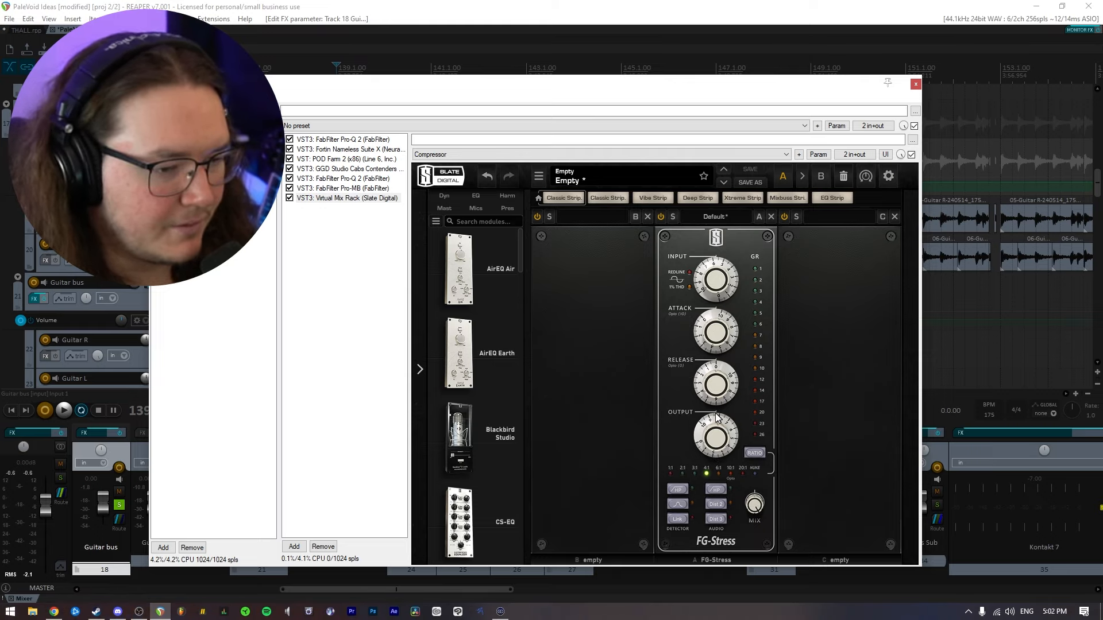
pyautogui.moveTo(529, 90); pyautogui.dragTo(554, 286)
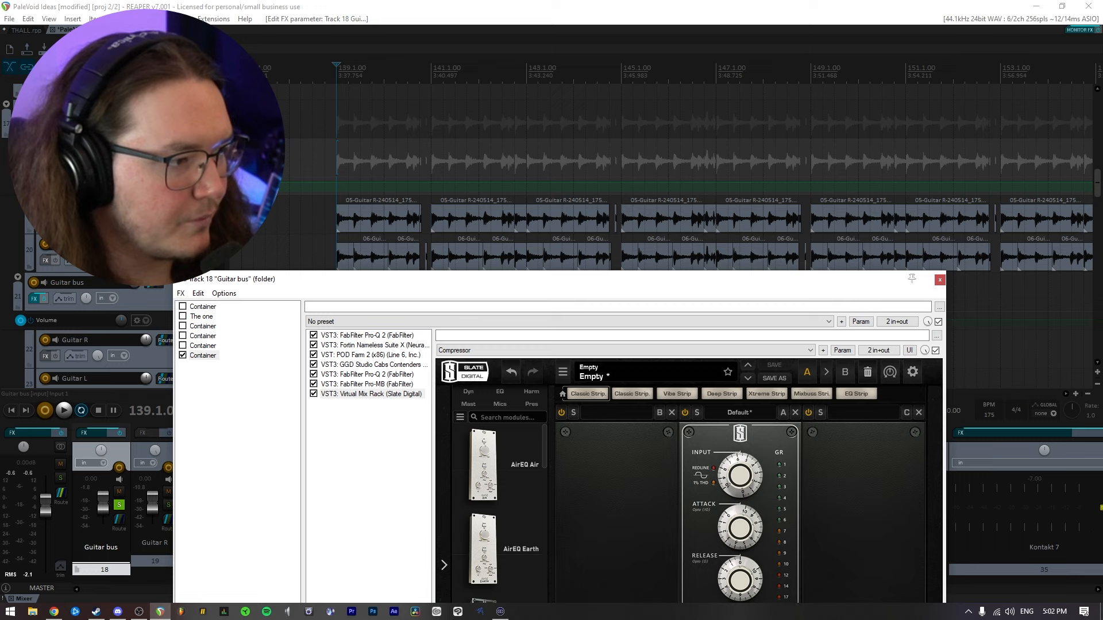
pyautogui.click(119, 505)
pyautogui.click(571, 295)
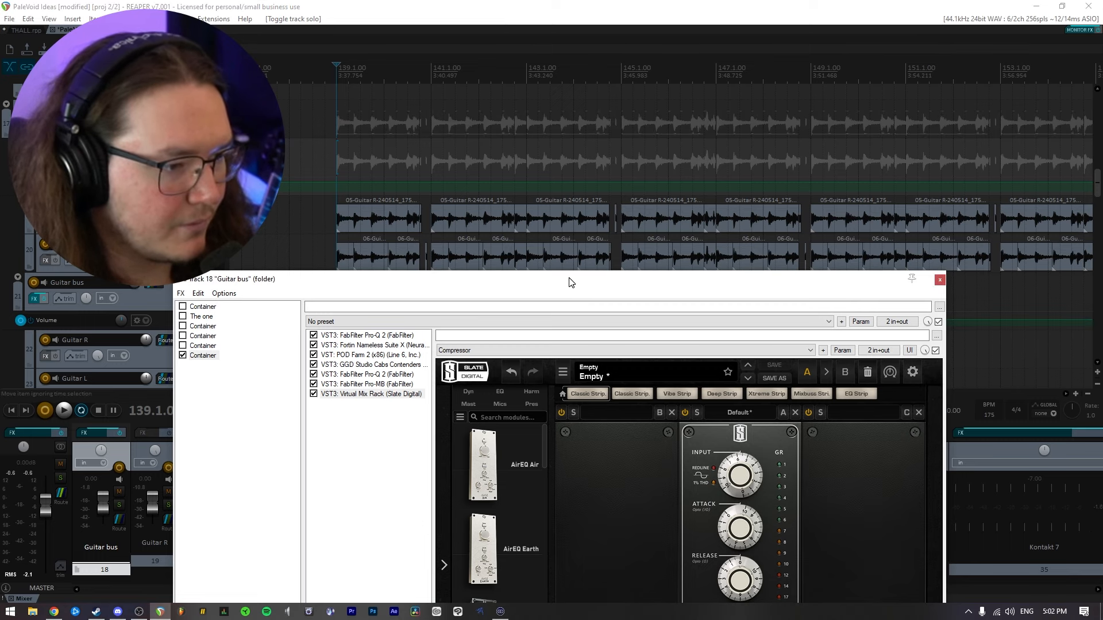
pyautogui.moveTo(572, 282); pyautogui.dragTo(582, 187)
# Set the FG-Stress compressor's output to 10.5 during playback, then close the Guitar bus FX chain and stop playback.
pyautogui.press('space')
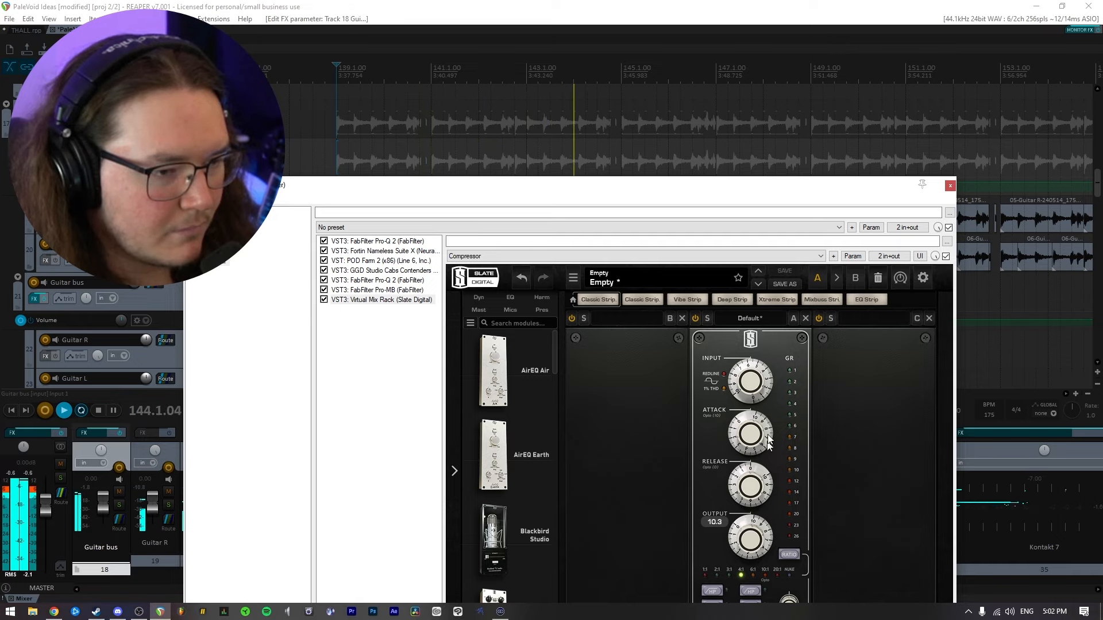
pyautogui.moveTo(667, 195); pyautogui.dragTo(663, 74)
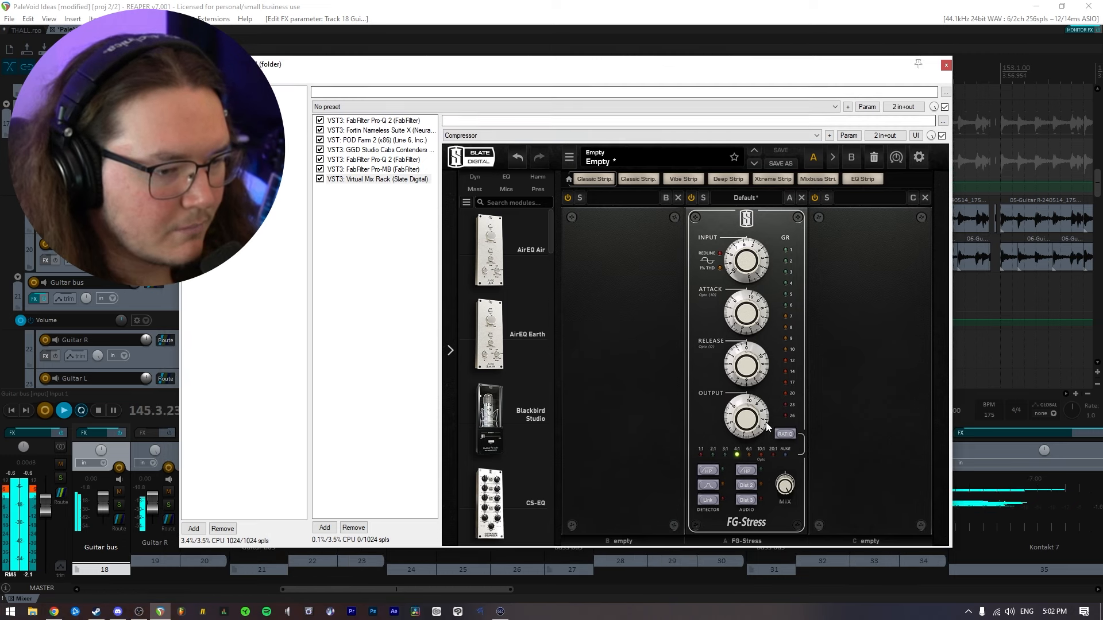
pyautogui.moveTo(757, 419); pyautogui.dragTo(756, 415)
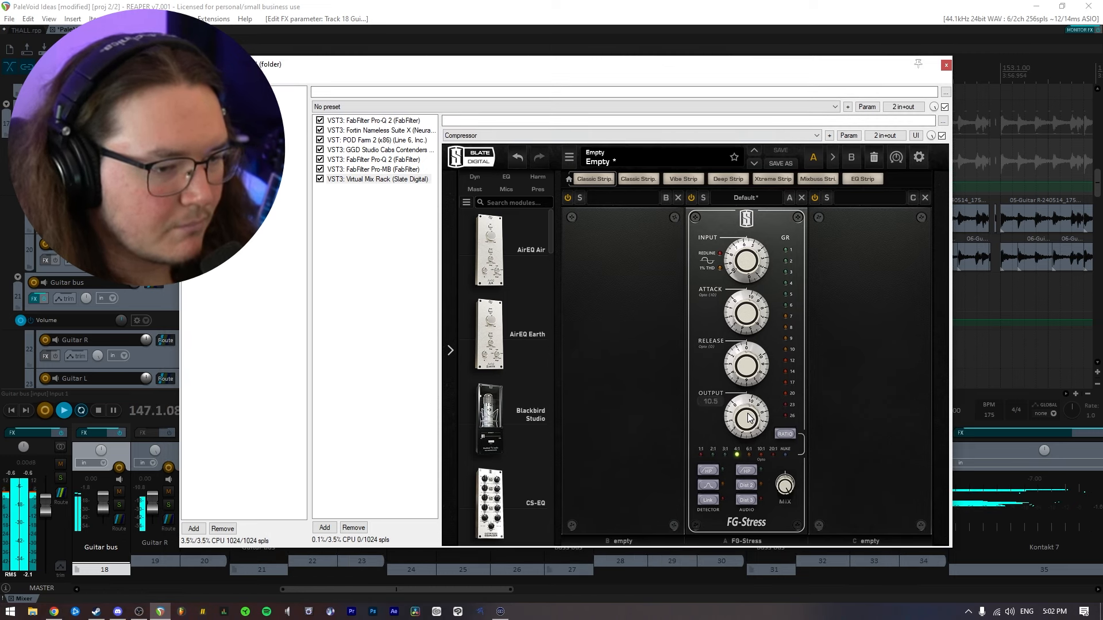
pyautogui.press('Escape')
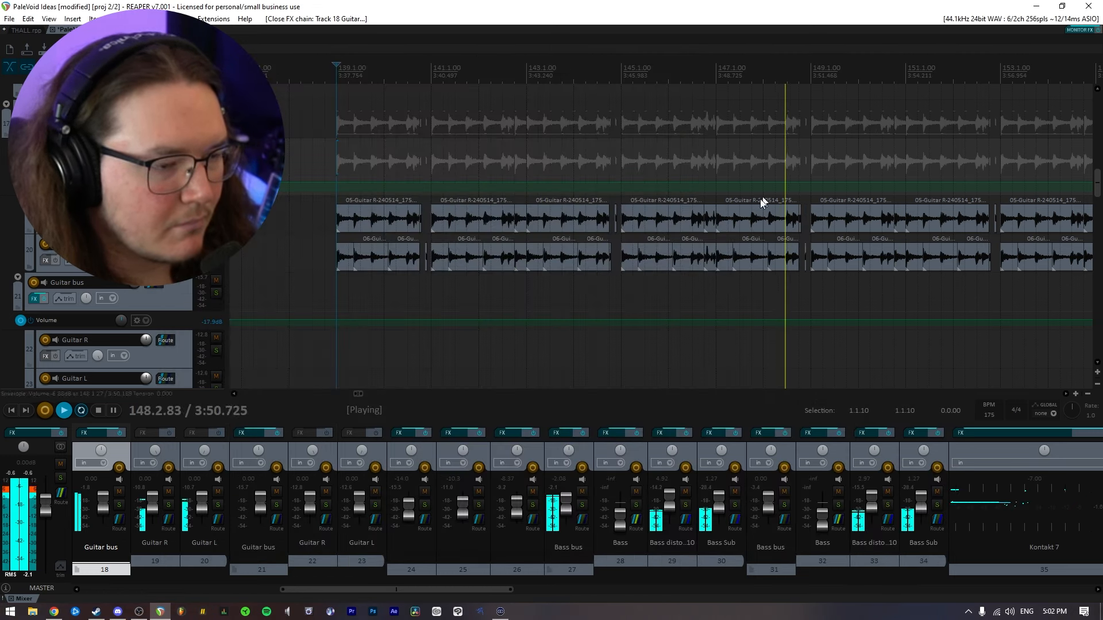
pyautogui.press('space')
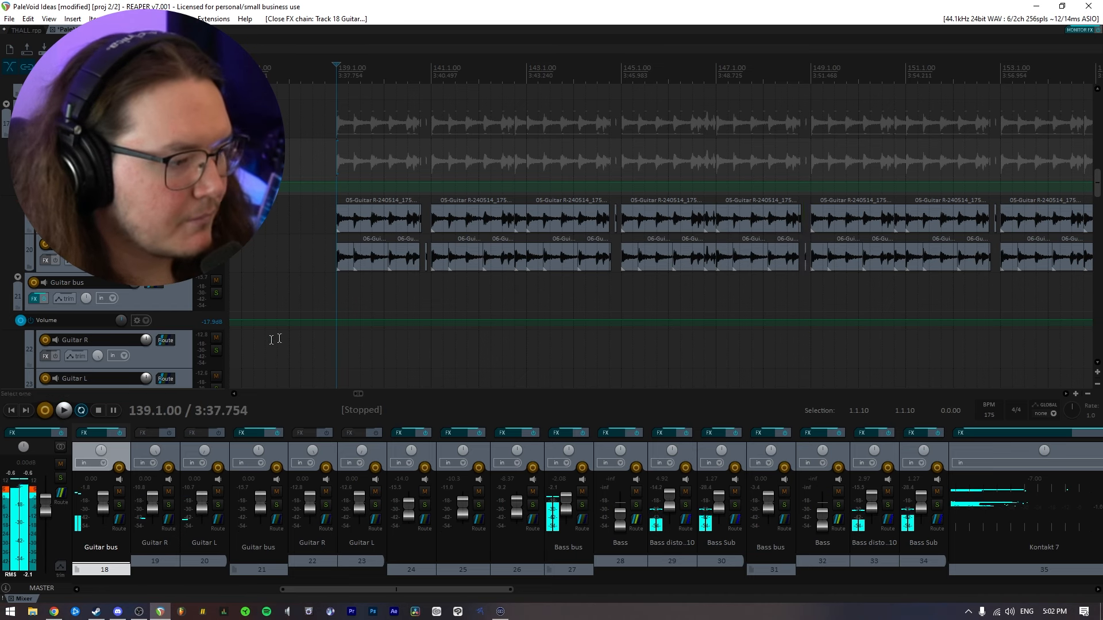
# Lower the master volume to about -19 dB and start playback from bar 139.
pyautogui.scroll(-3, 595, 299)
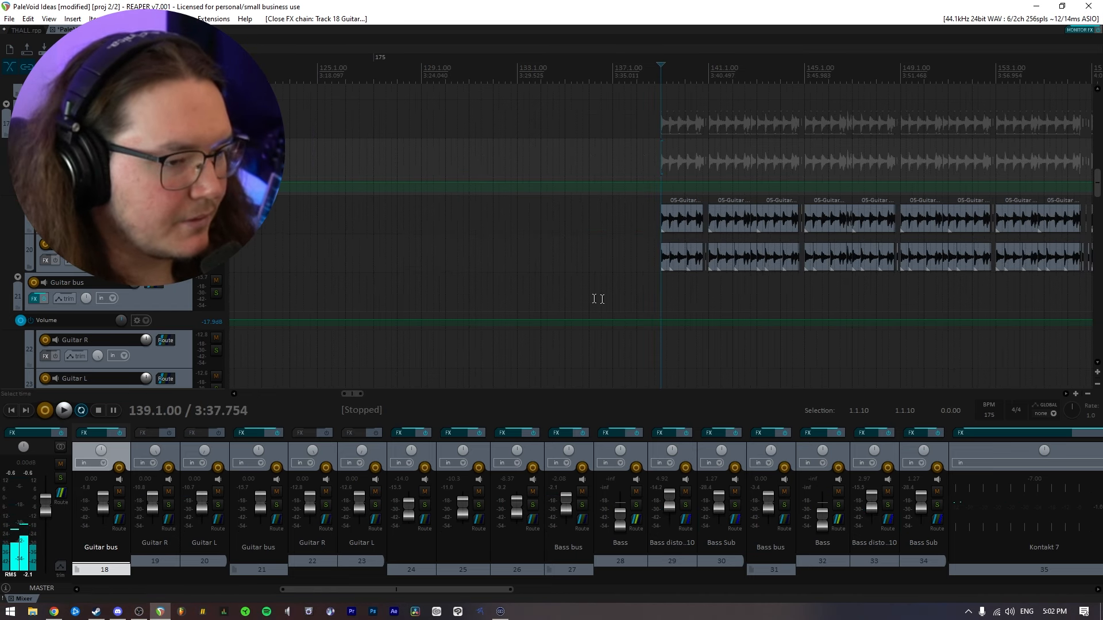
pyautogui.scroll(4, 715, 329)
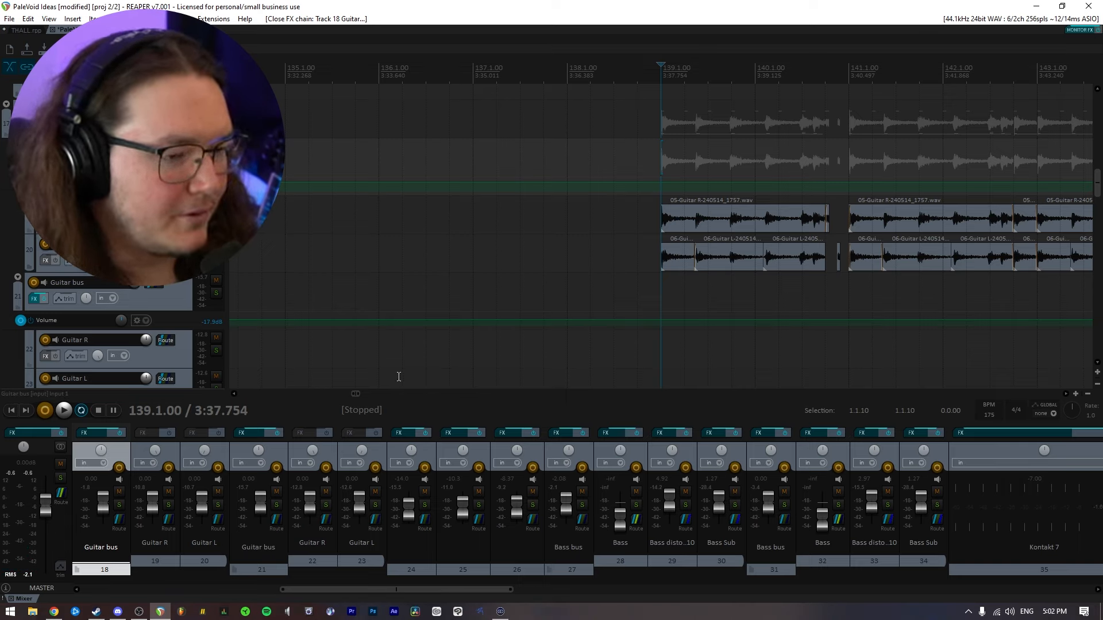
pyautogui.moveTo(48, 507); pyautogui.dragTo(60, 536)
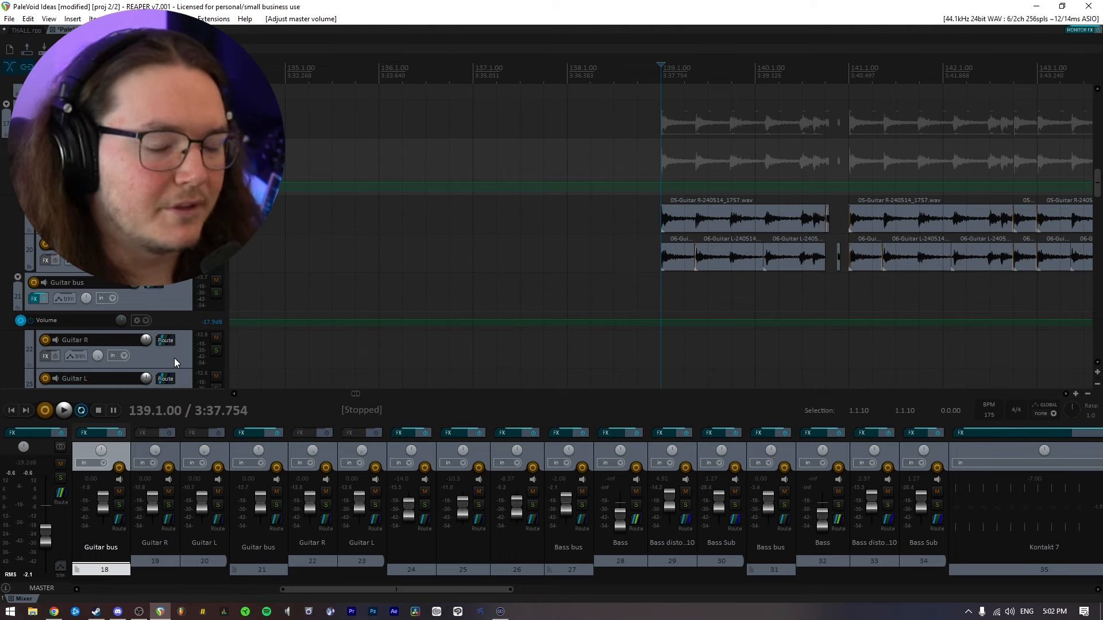
pyautogui.moveTo(162, 342); pyautogui.dragTo(163, 236)
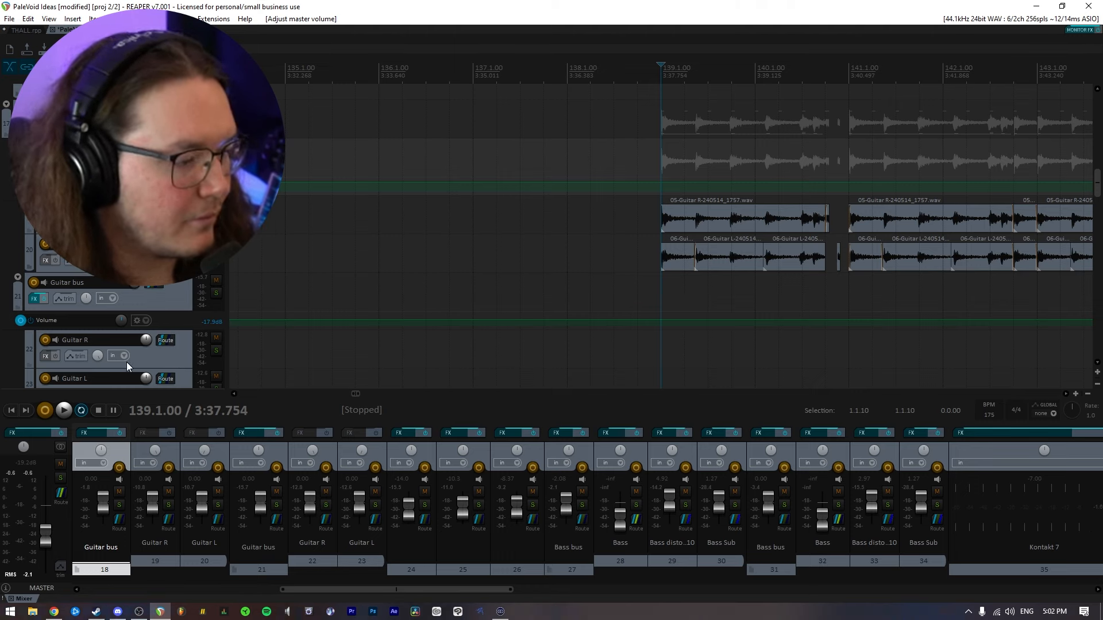
pyautogui.press('space')
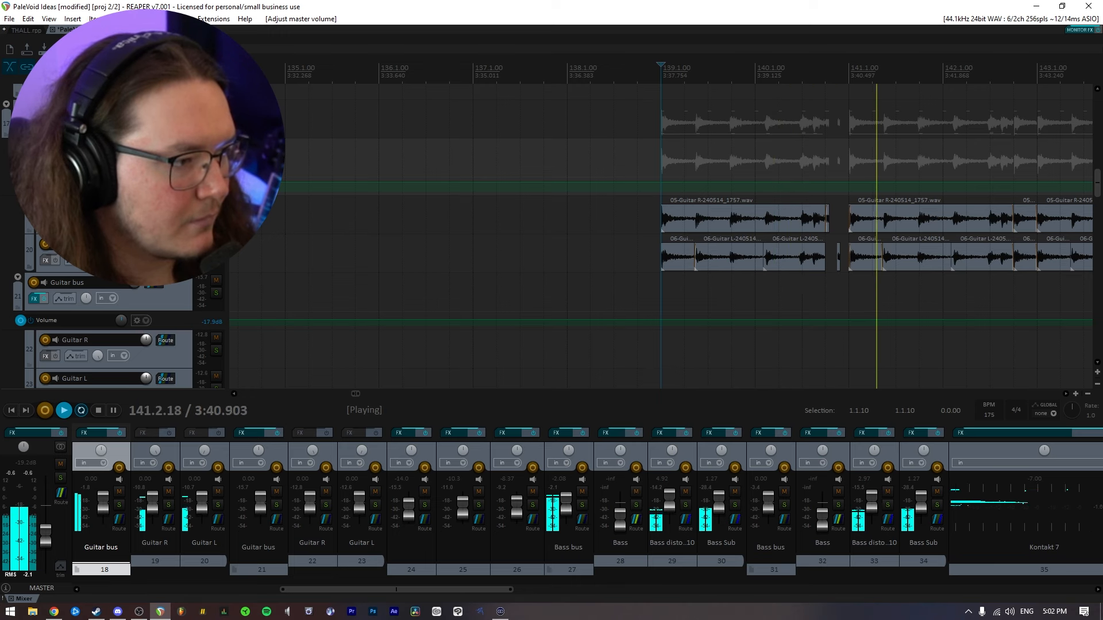
# Mute and unmute the track 18 Guitar bus during playback, then stop and reset the master volume to 0.00 dB.
pyautogui.click(216, 146)
pyautogui.click(216, 146)
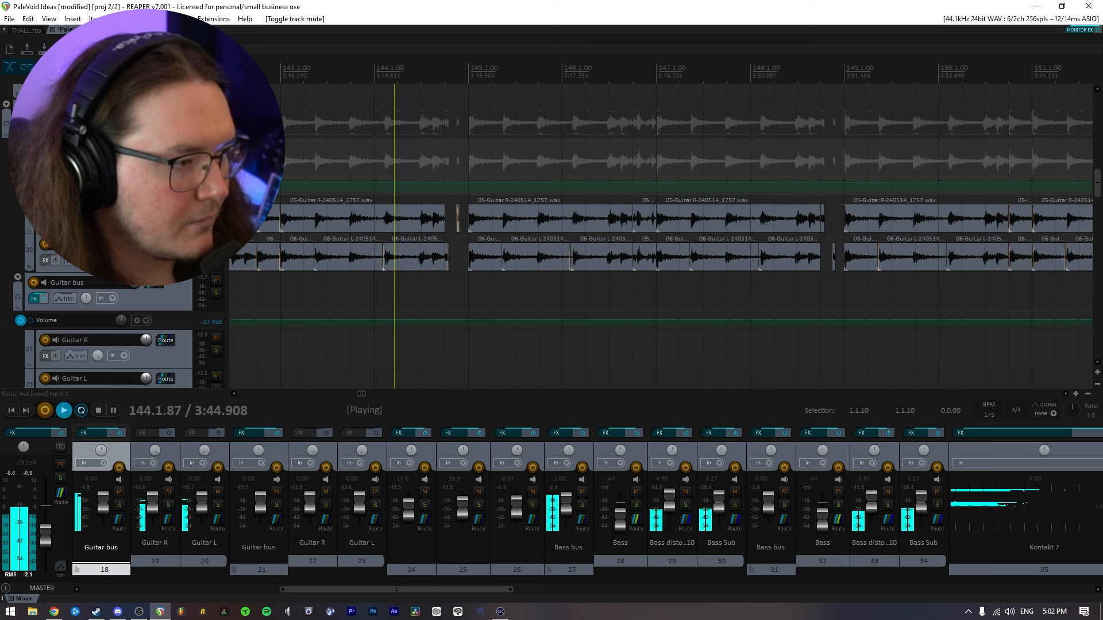
pyautogui.press('space')
pyautogui.doubleClick(45, 535)
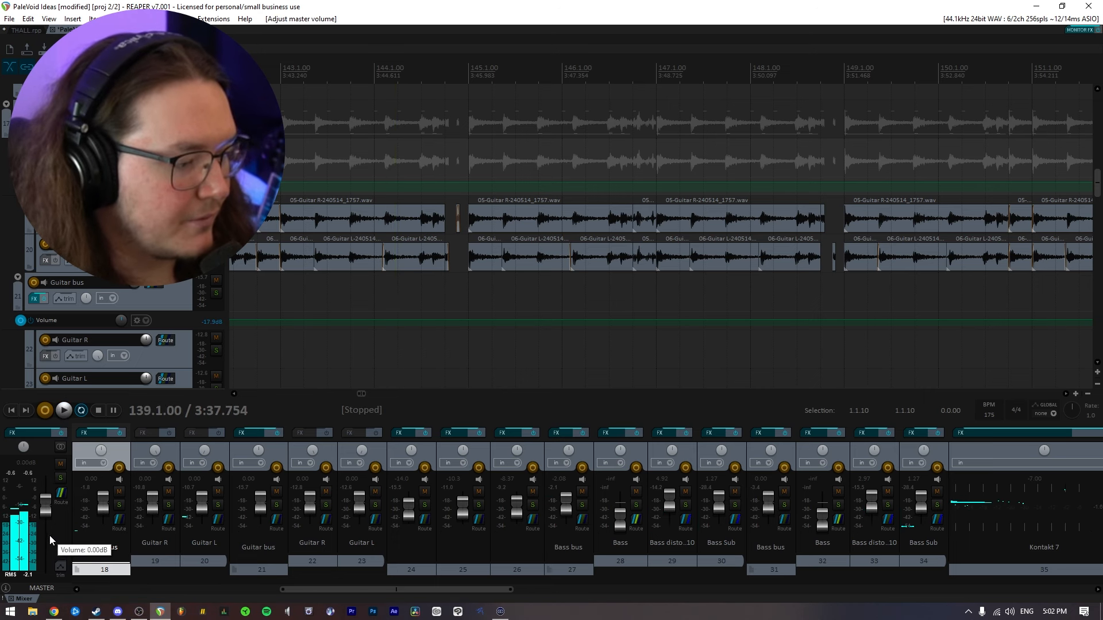
# Place the edit cursor at 138.4.00, just before the guitar clips, and play the full mix past their end before stopping.
pyautogui.scroll(-2, 788, 377)
pyautogui.scroll(-3, 703, 361)
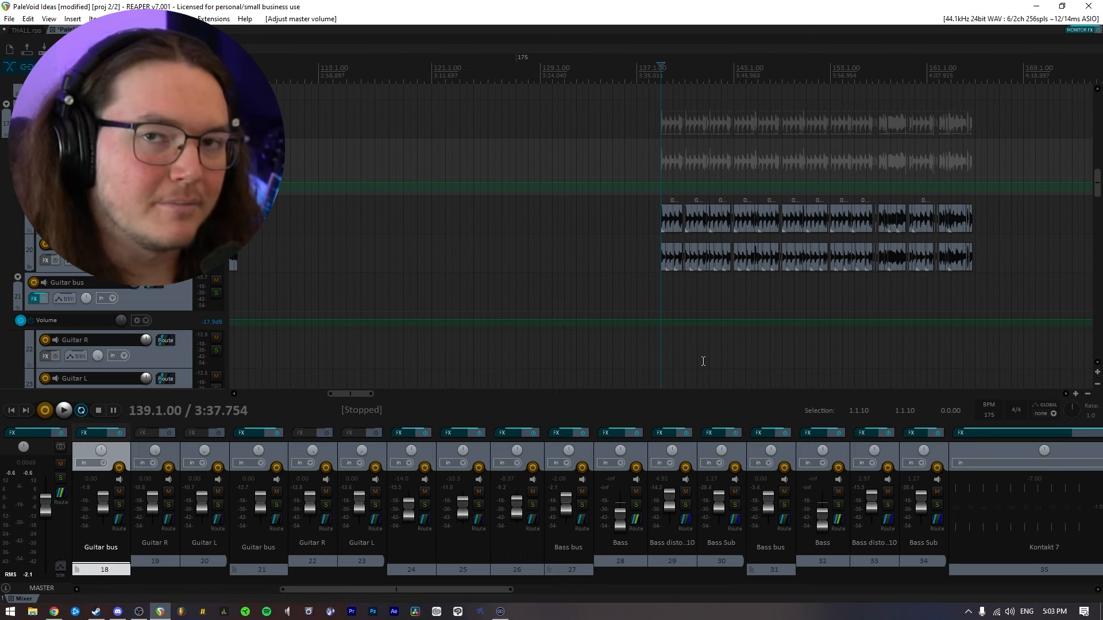
pyautogui.scroll(4, 702, 343)
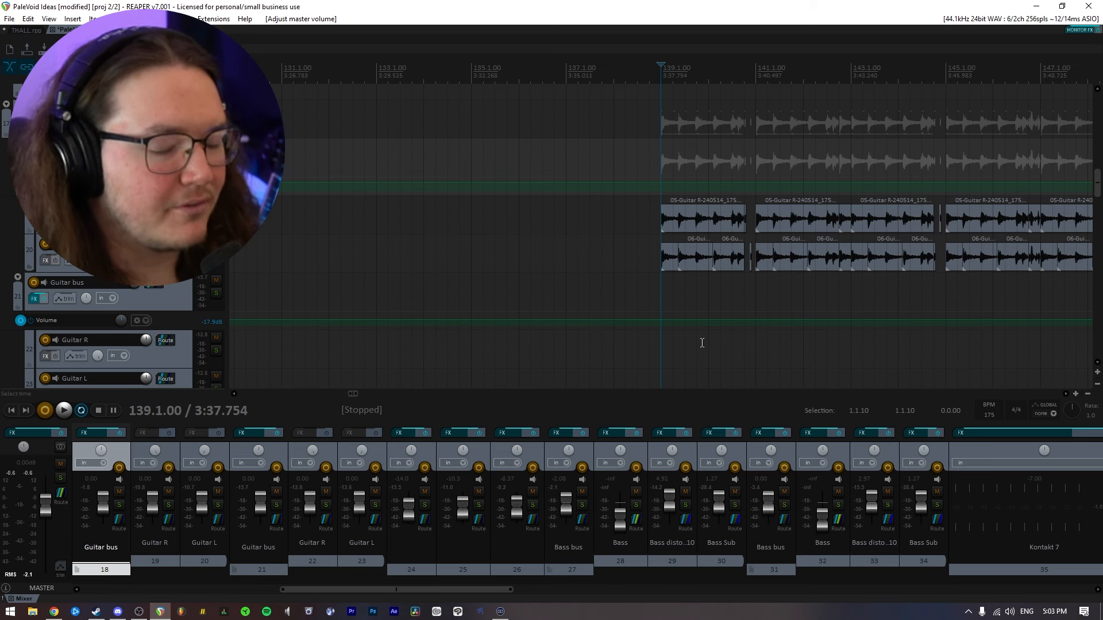
pyautogui.scroll(-4, 696, 345)
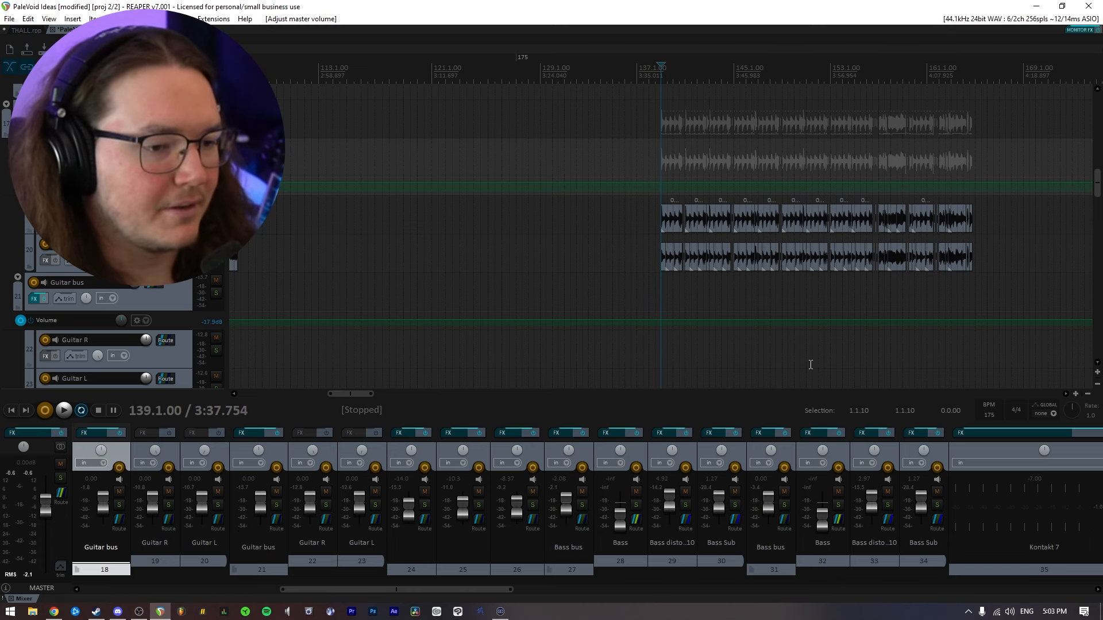
pyautogui.scroll(4, 676, 285)
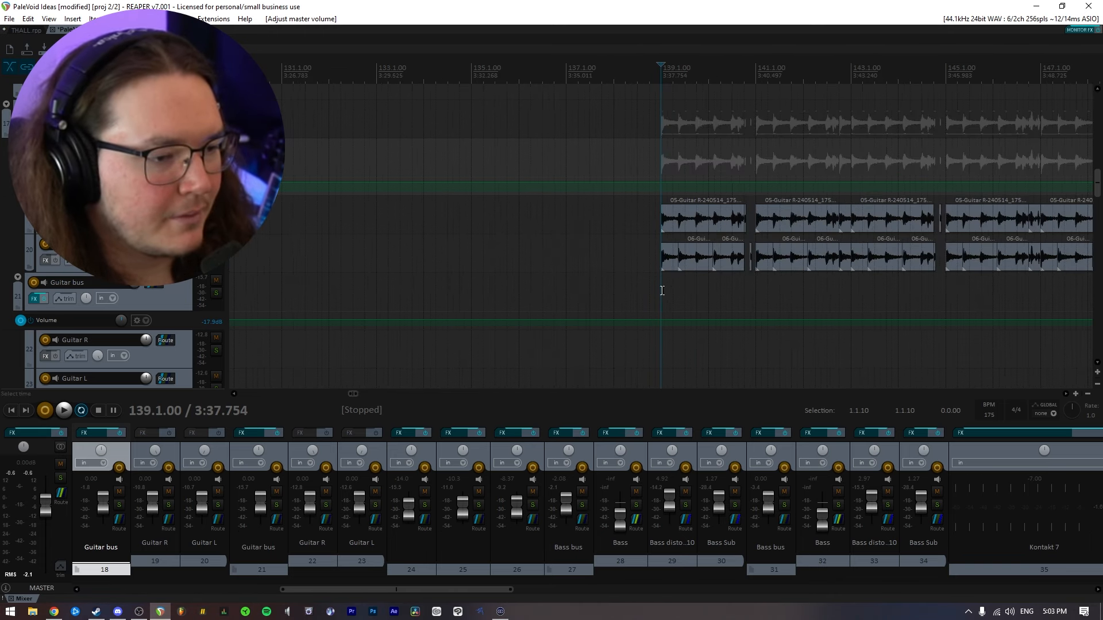
pyautogui.click(651, 285)
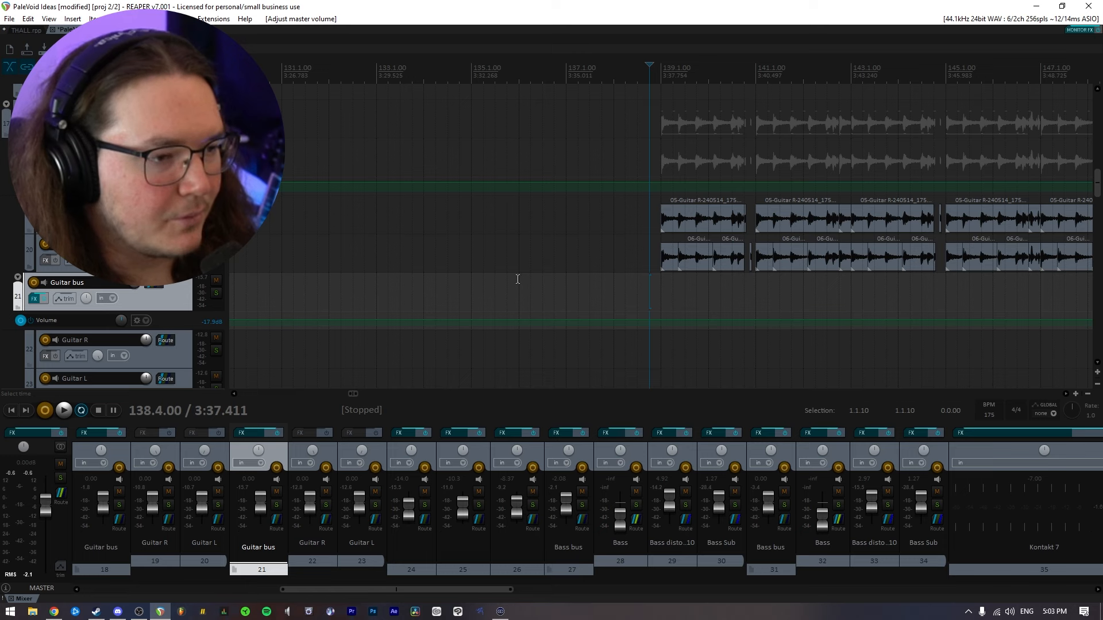
pyautogui.press('space')
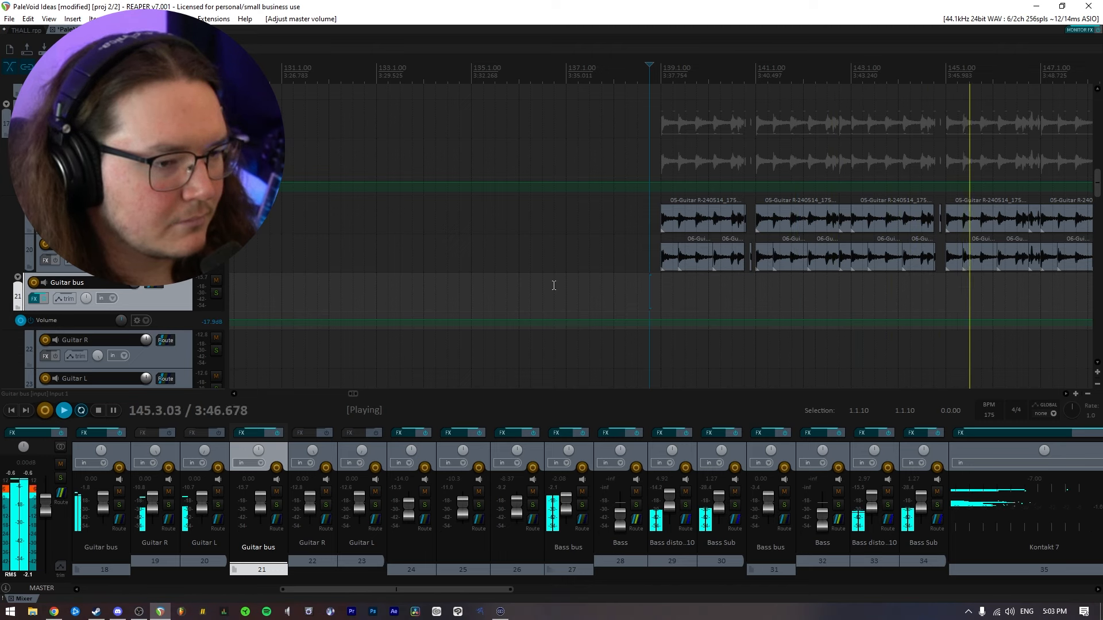
pyautogui.scroll(-2, 553, 286)
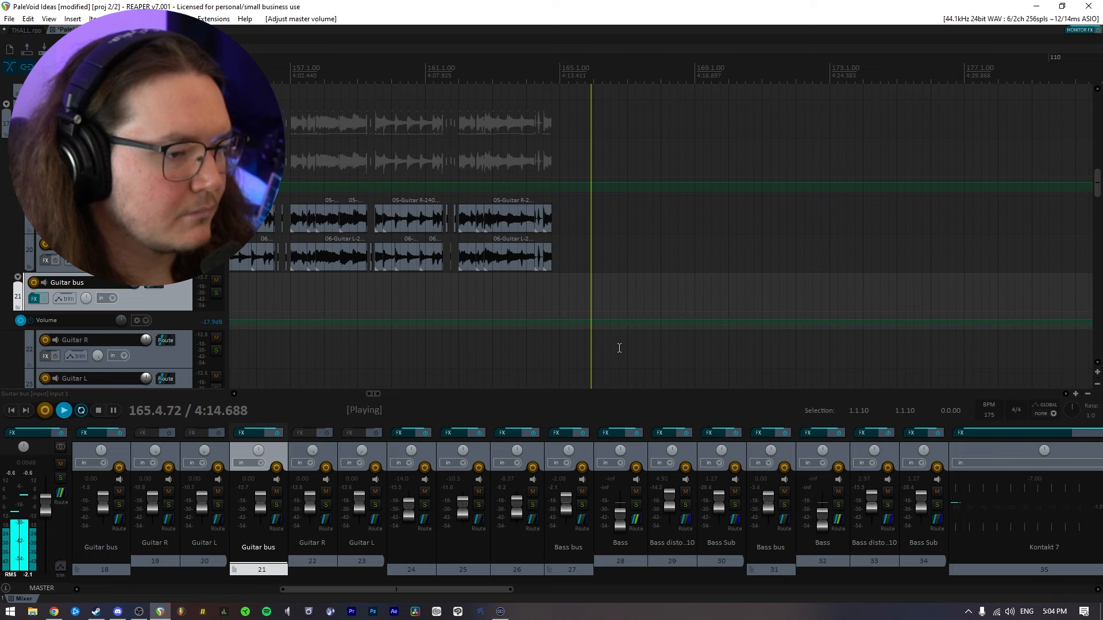
pyautogui.press('space')
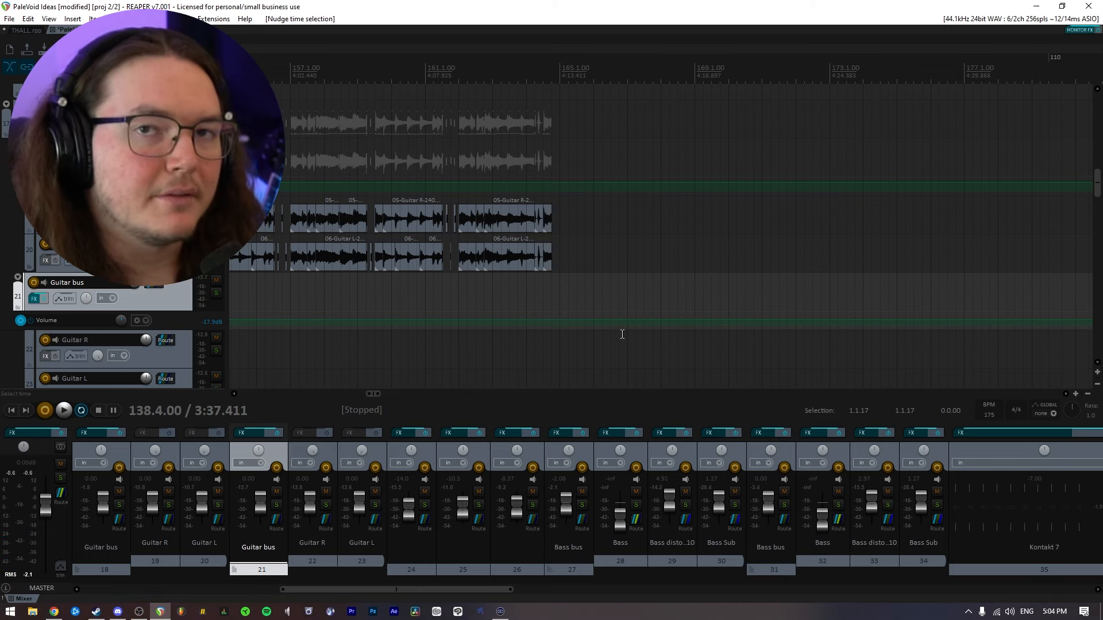